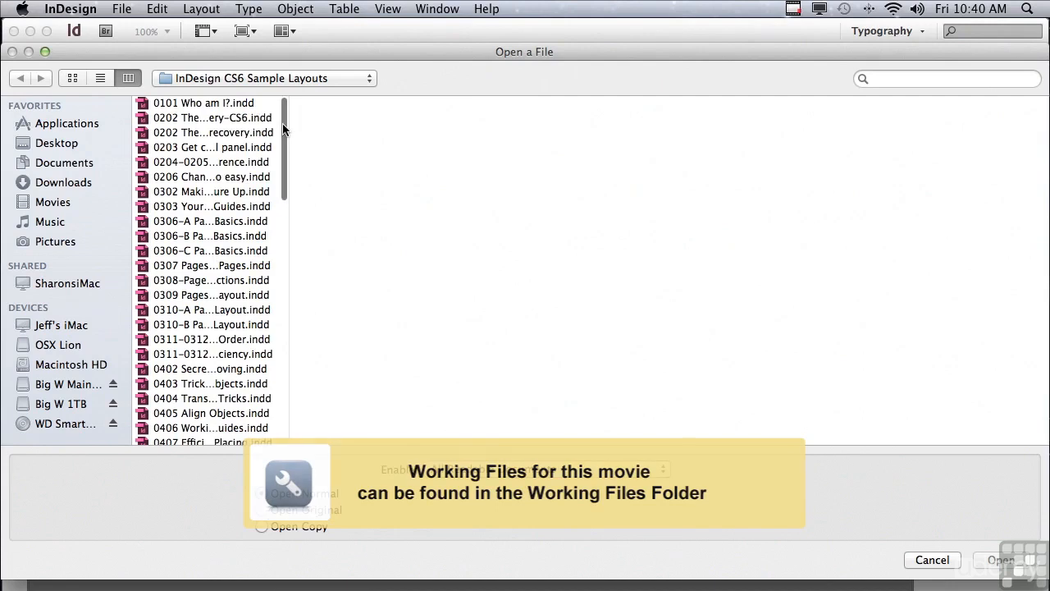
- Open the document 1102 Editing Tables Part 1.indd from the InDesign CS6 Sample Layouts folder
scroll(277, 265, down, 10)
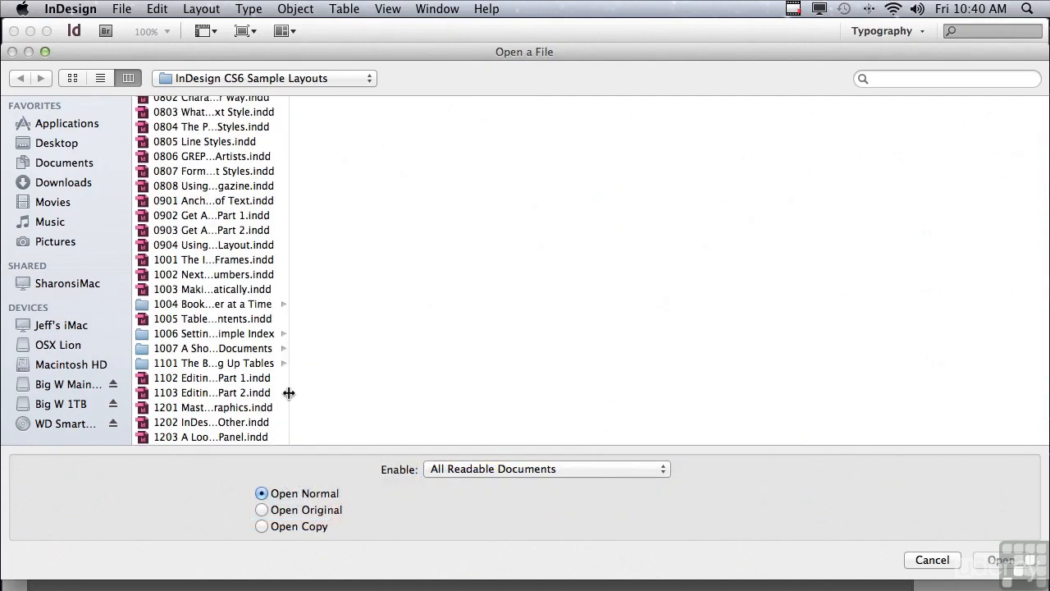
click(194, 379)
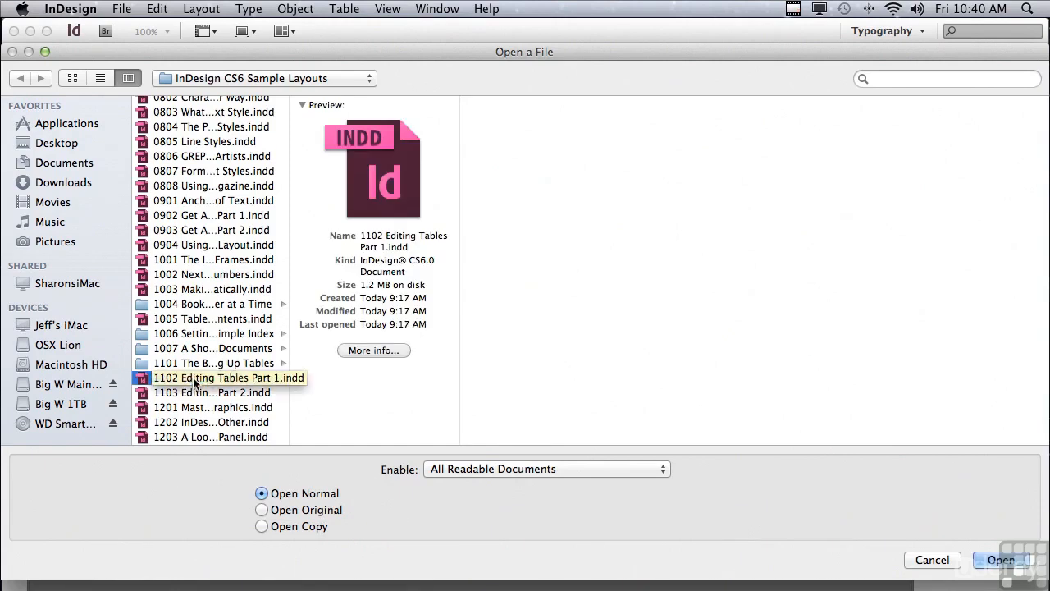
click(992, 560)
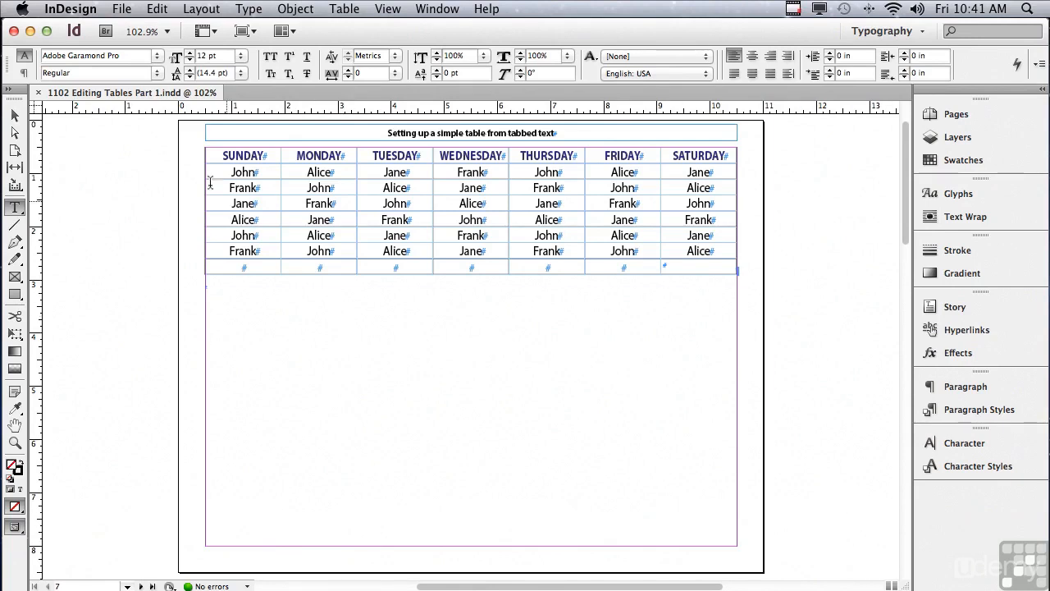
- Try selecting table parts: the SUNDAY cell, the SUNDAY through THURSDAY columns, and the six rows of names
click(212, 154)
drag(213, 155, 281, 157)
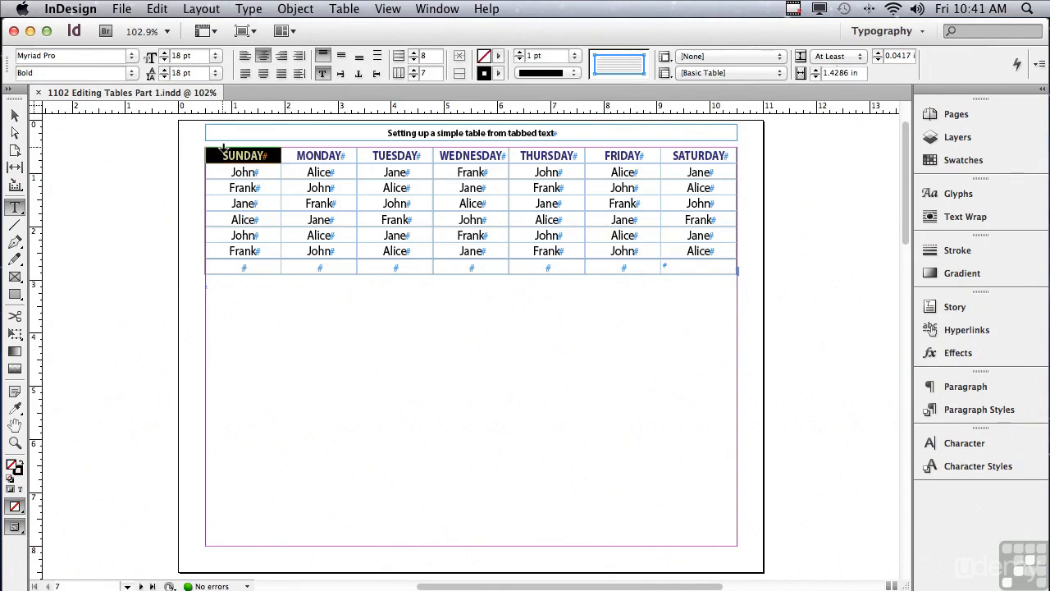
click(223, 147)
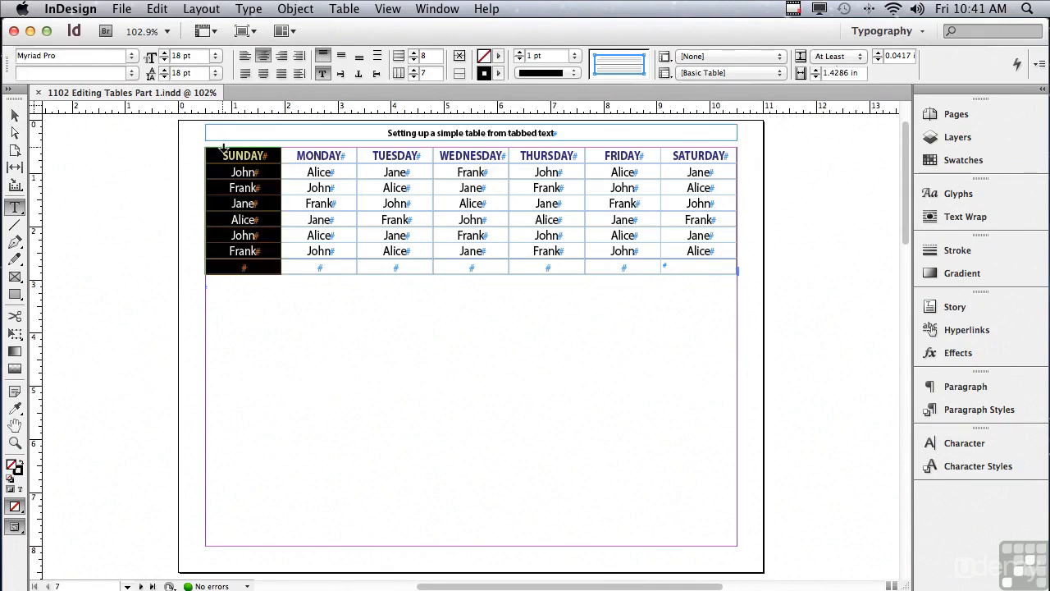
drag(223, 148, 539, 154)
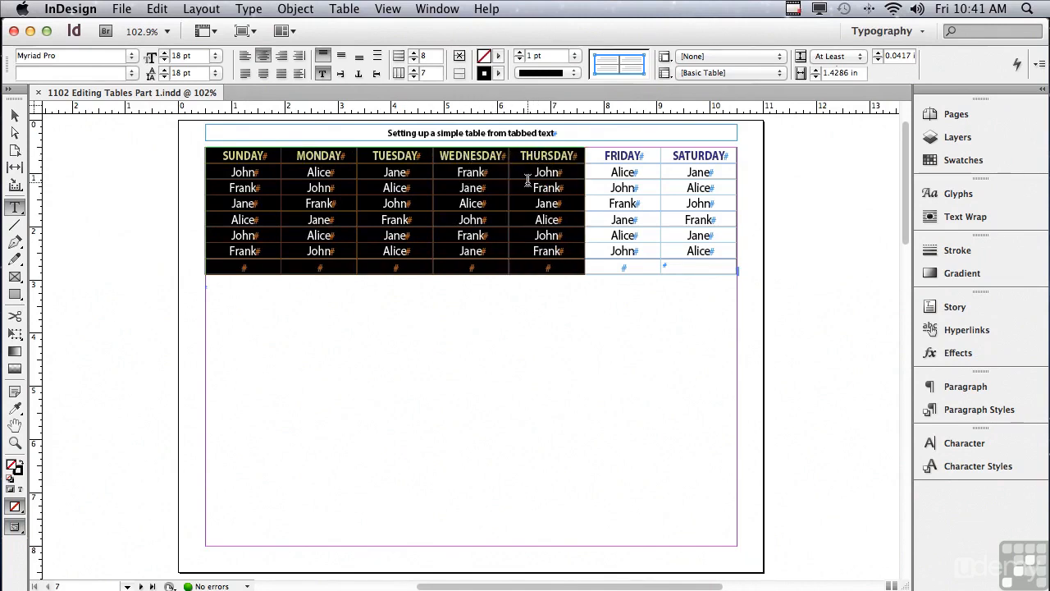
click(206, 172)
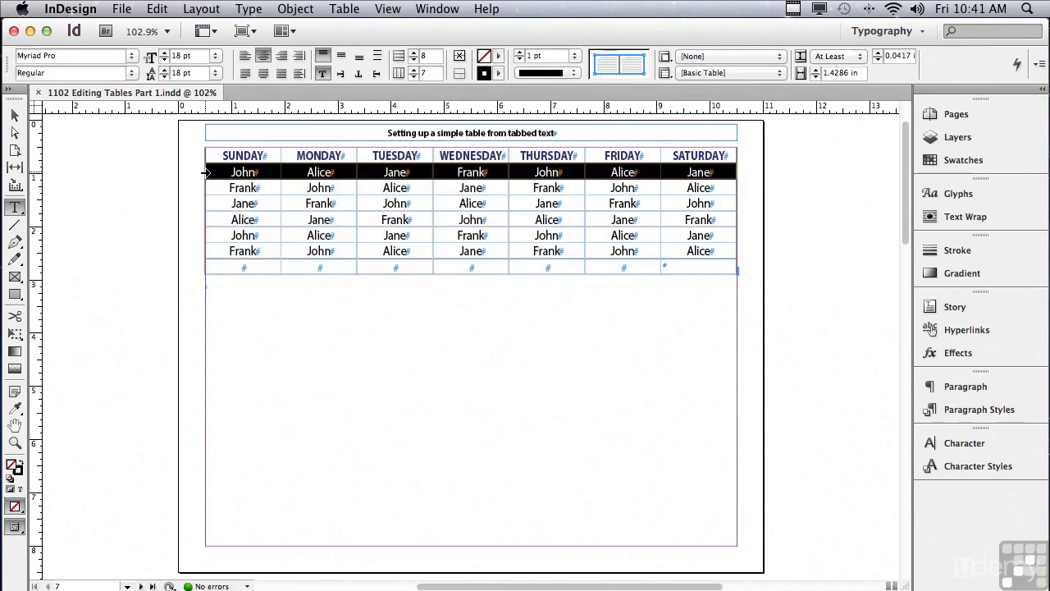
drag(206, 172, 206, 255)
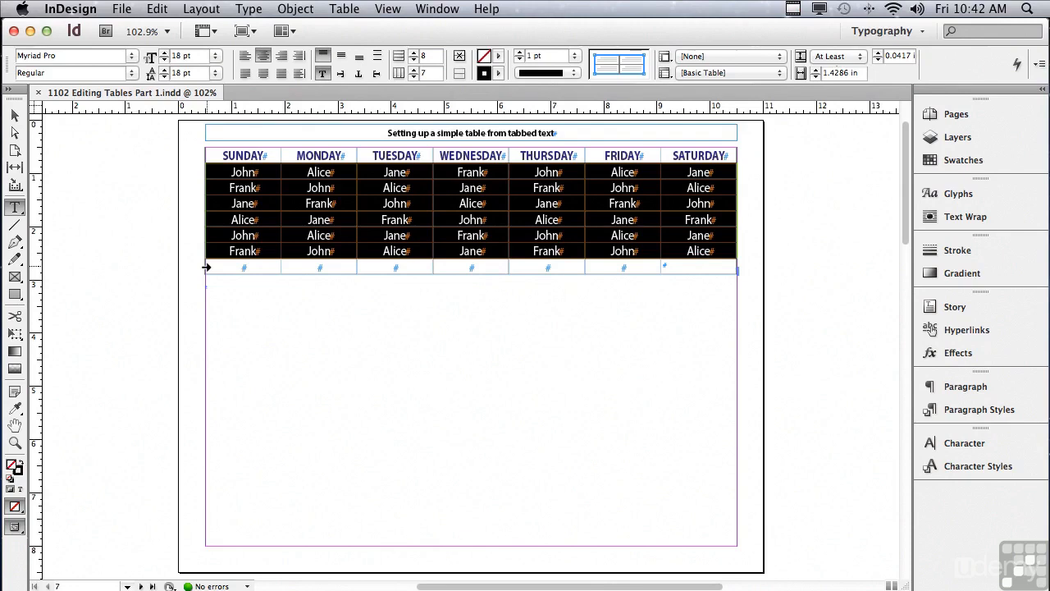
- Delete the empty last row of the weekday table
click(207, 267)
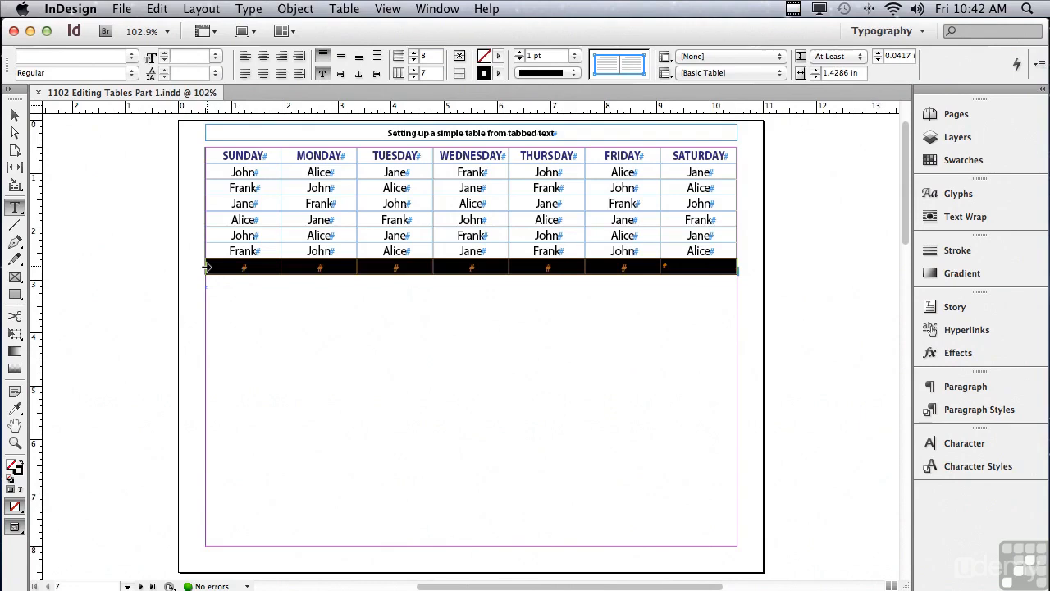
click(334, 8)
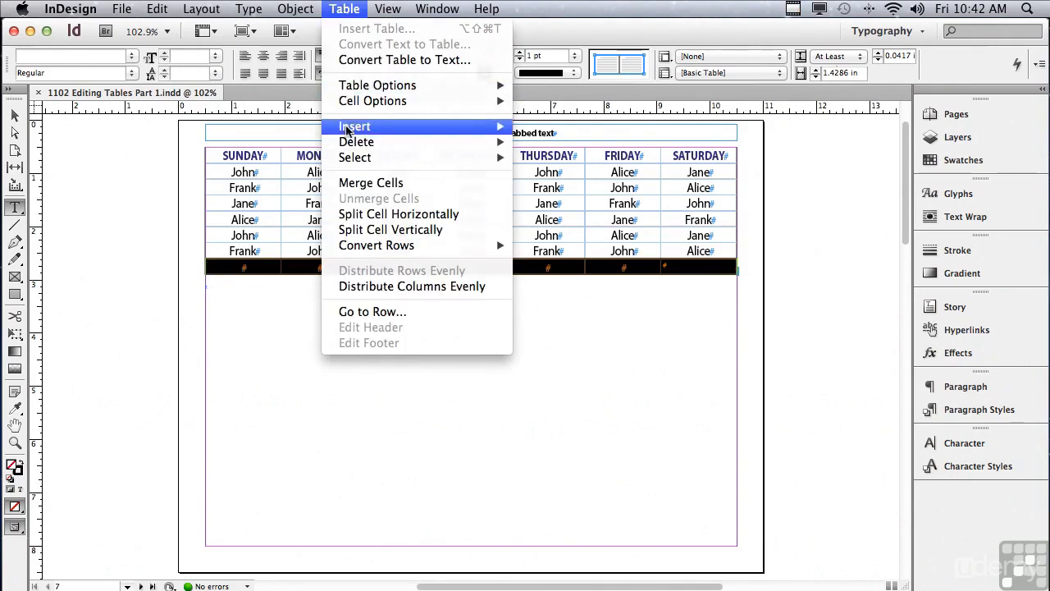
mouse_move(349, 144)
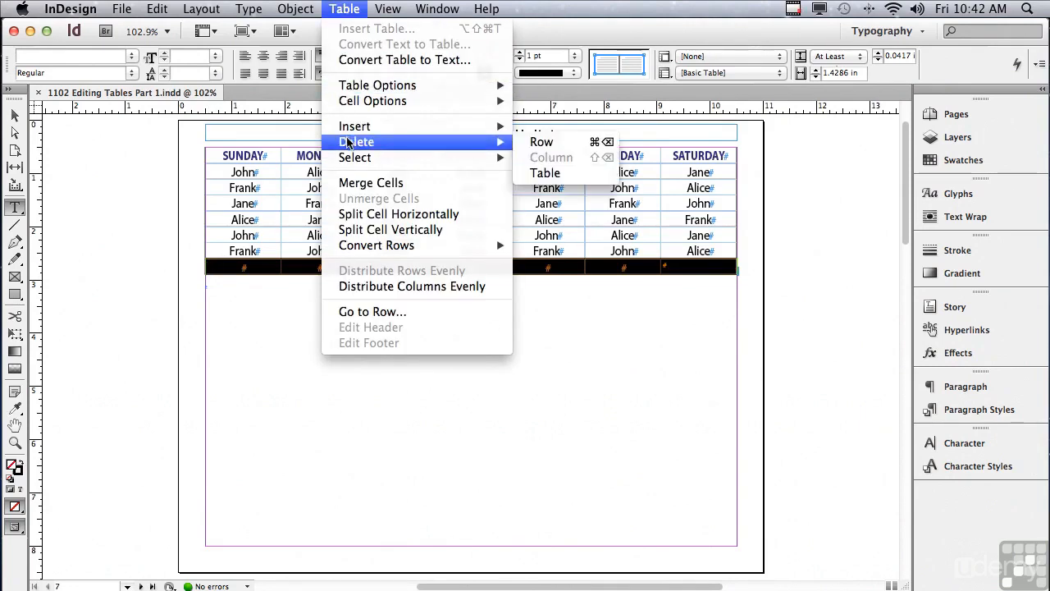
click(541, 142)
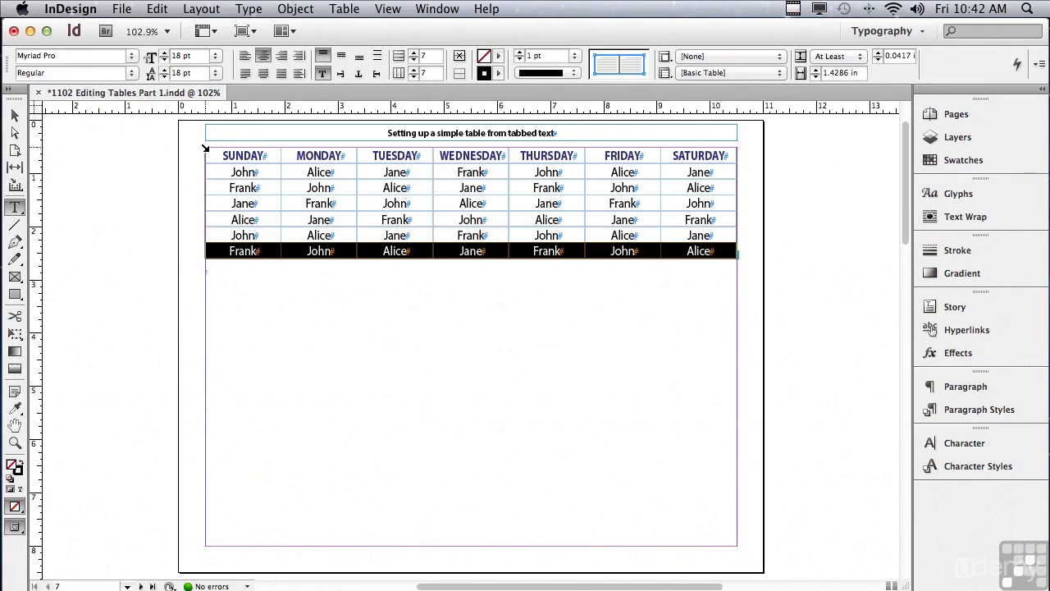
- Set the height of all table rows to at least 0.5 in and center the cell text vertically
key(super+alt+a)
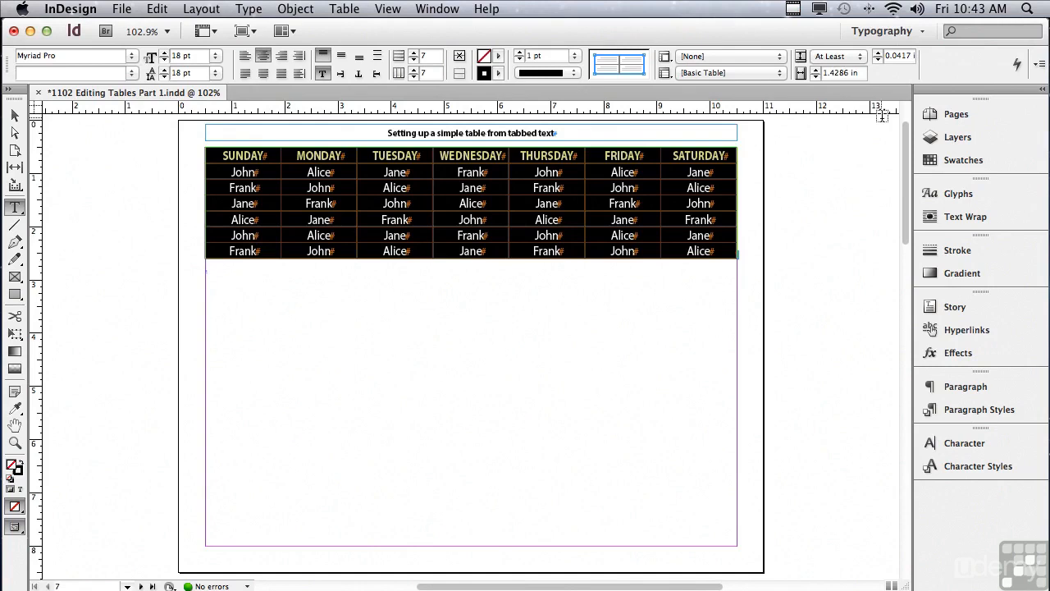
click(879, 53)
click(879, 53)
click(879, 53)
click(879, 52)
click(879, 53)
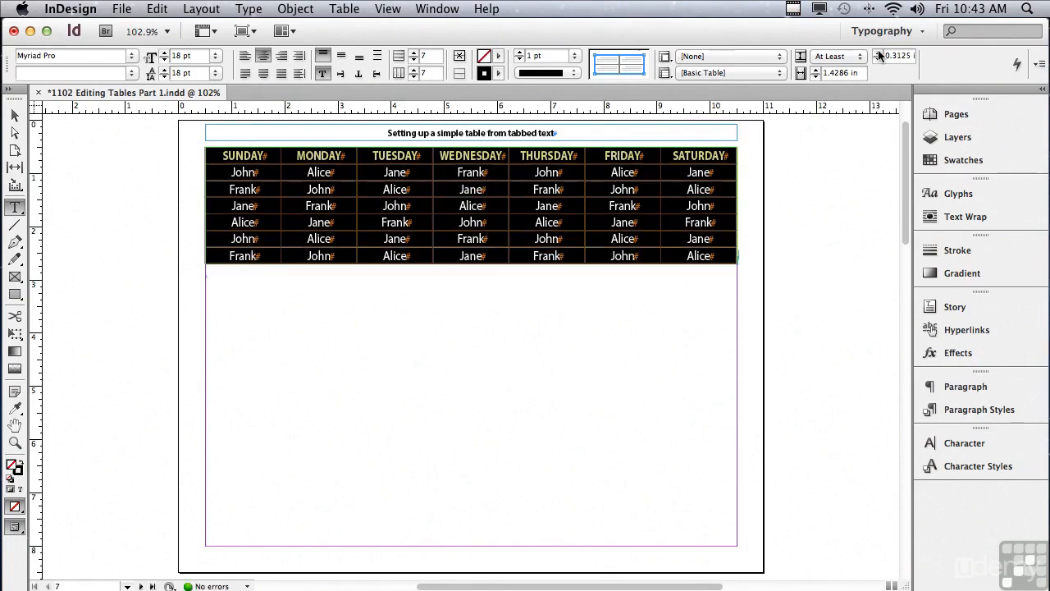
click(879, 54)
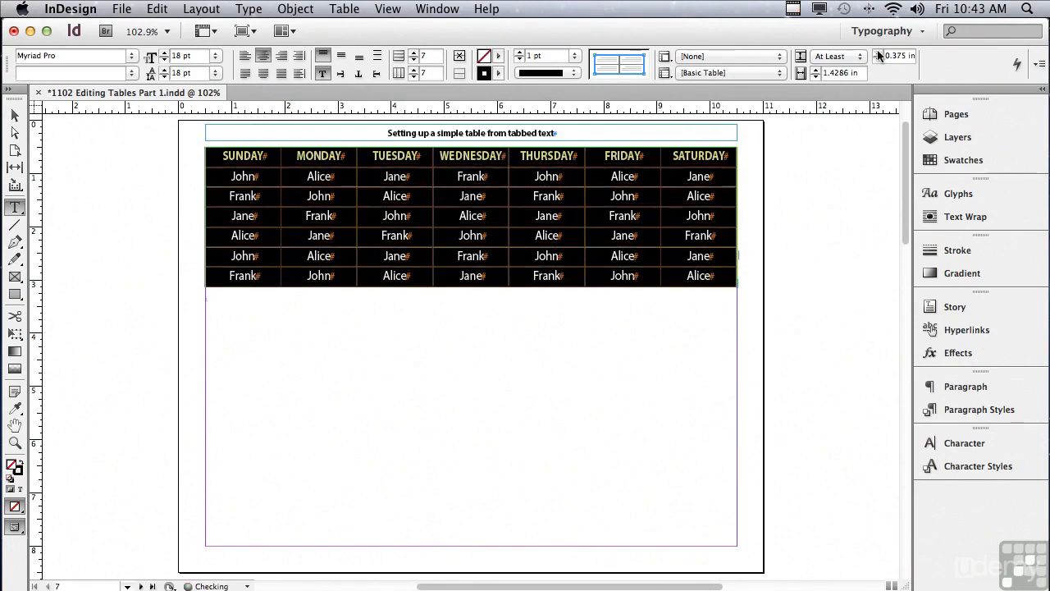
click(879, 54)
click(879, 54)
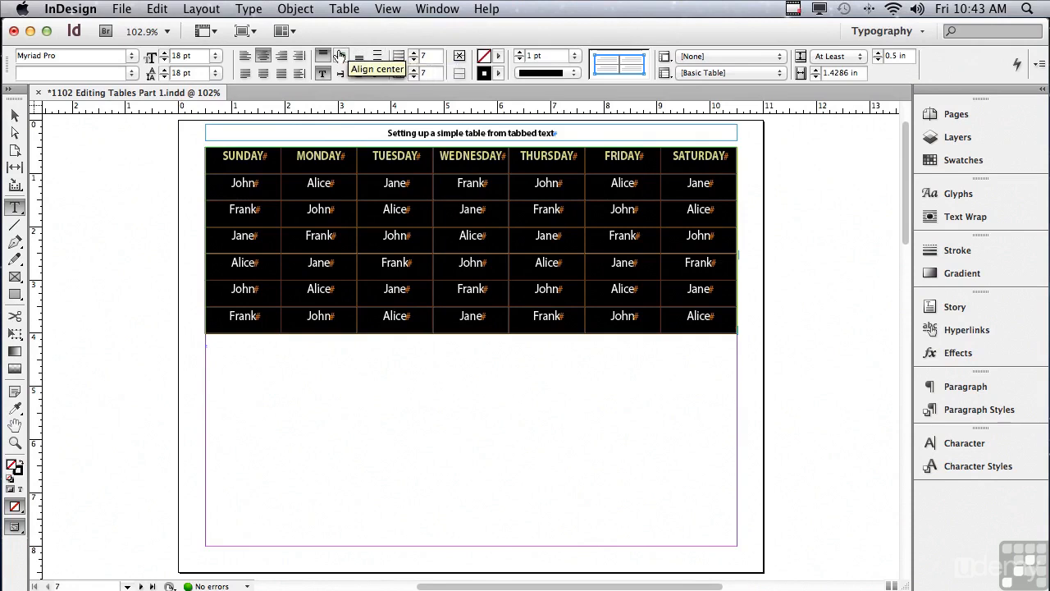
click(339, 55)
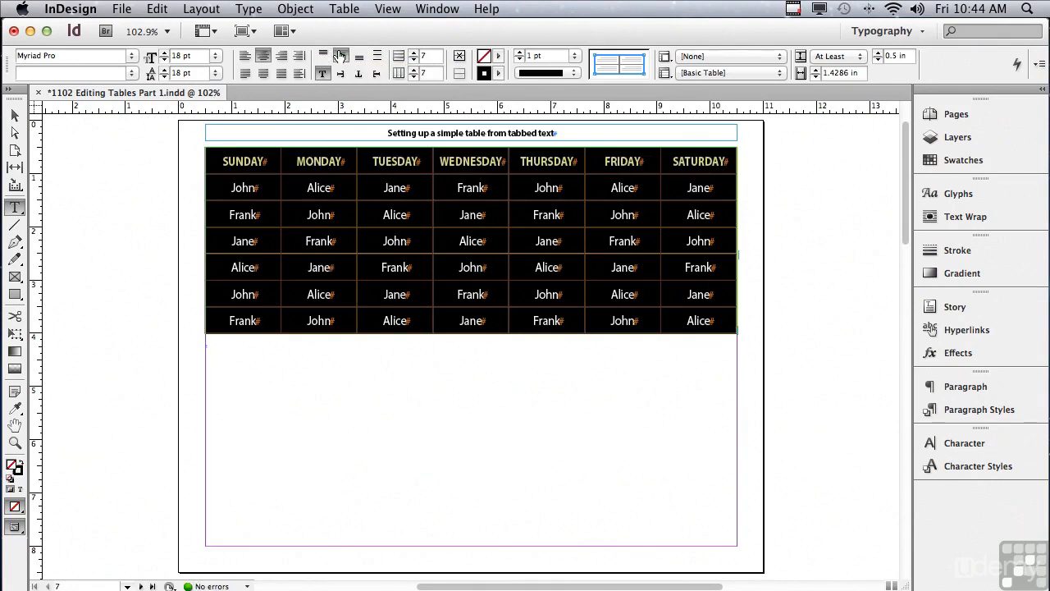
- Convert the table's first row with the day names to a header row
click(208, 160)
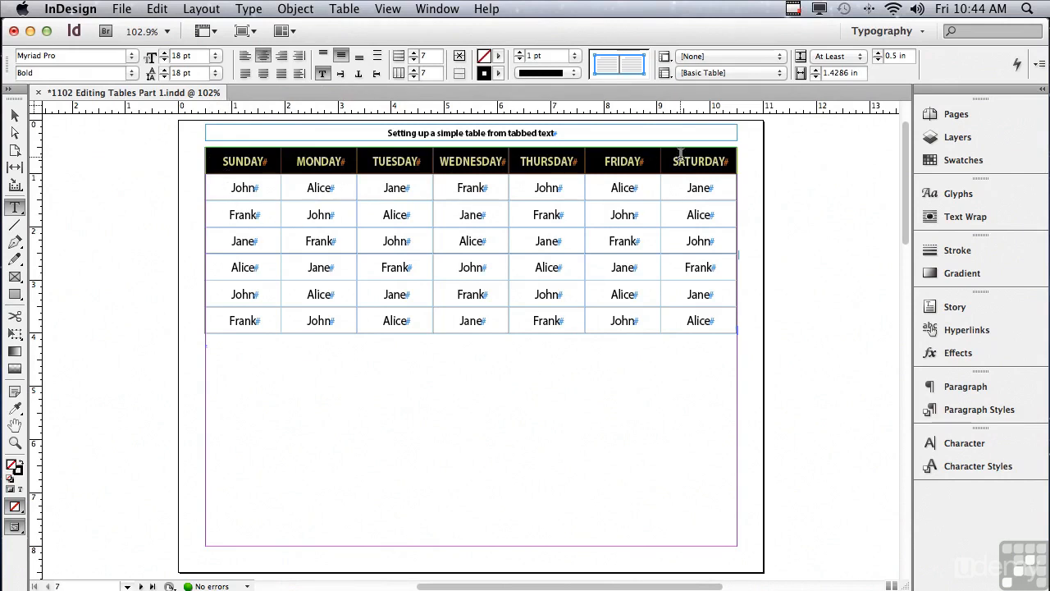
click(335, 6)
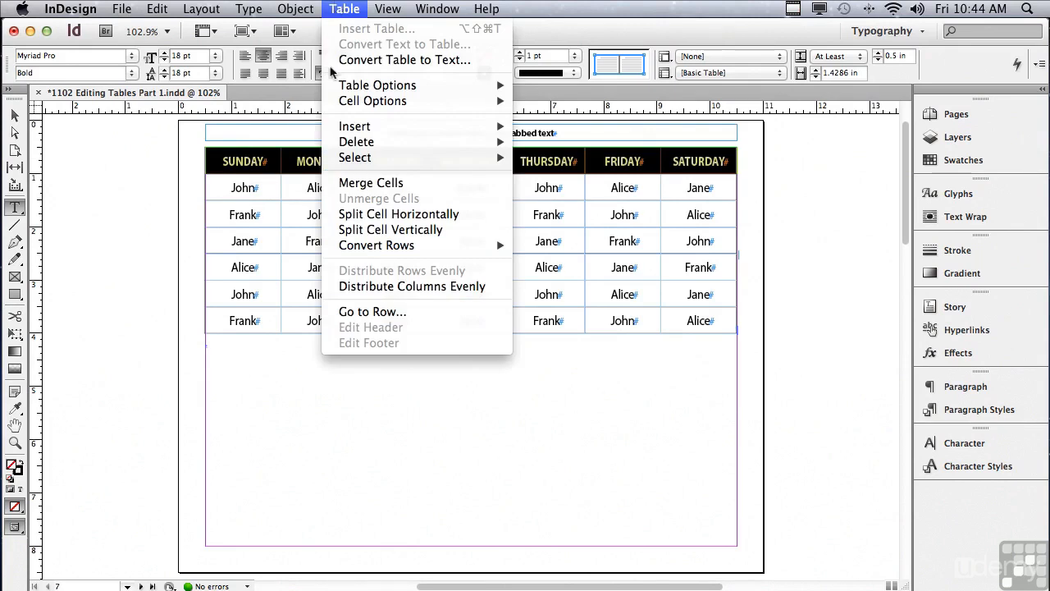
mouse_move(343, 248)
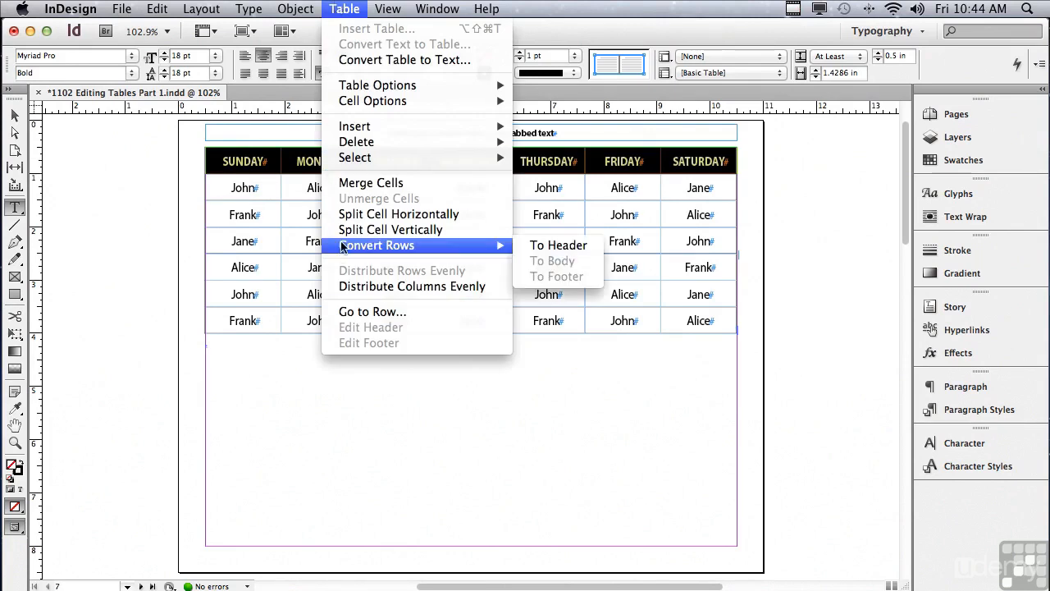
click(535, 247)
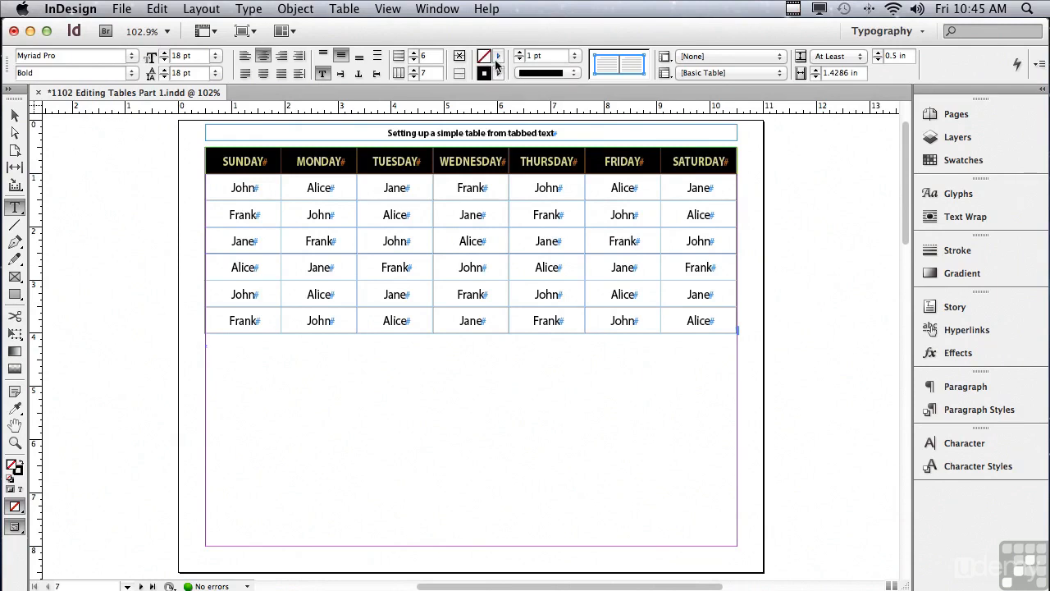
- Fill the header row with the cyan swatch C=100 M=0 Y=0 K=0 and deselect the table
click(498, 59)
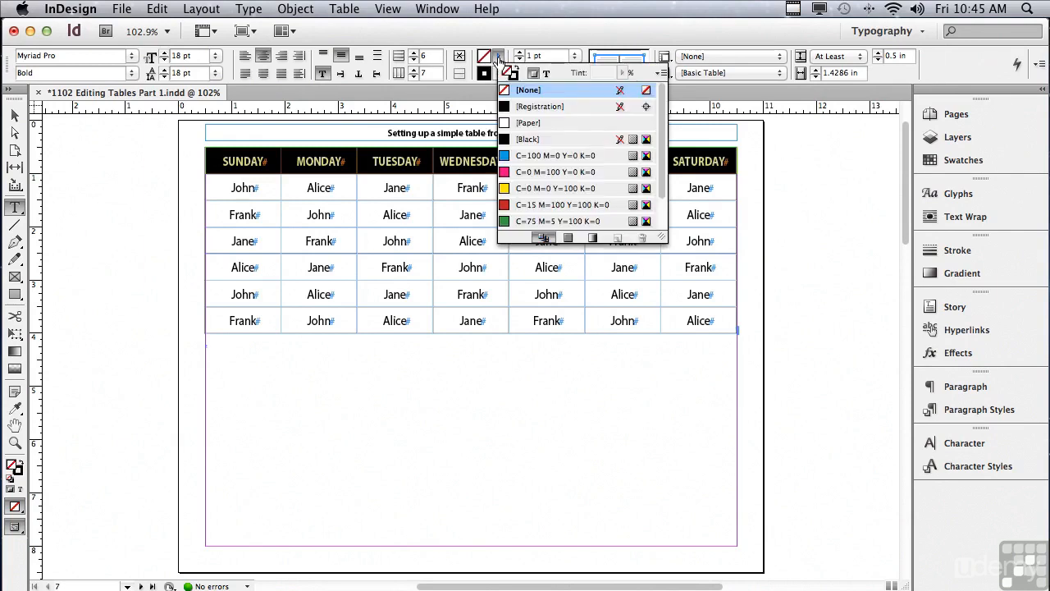
drag(664, 122, 665, 178)
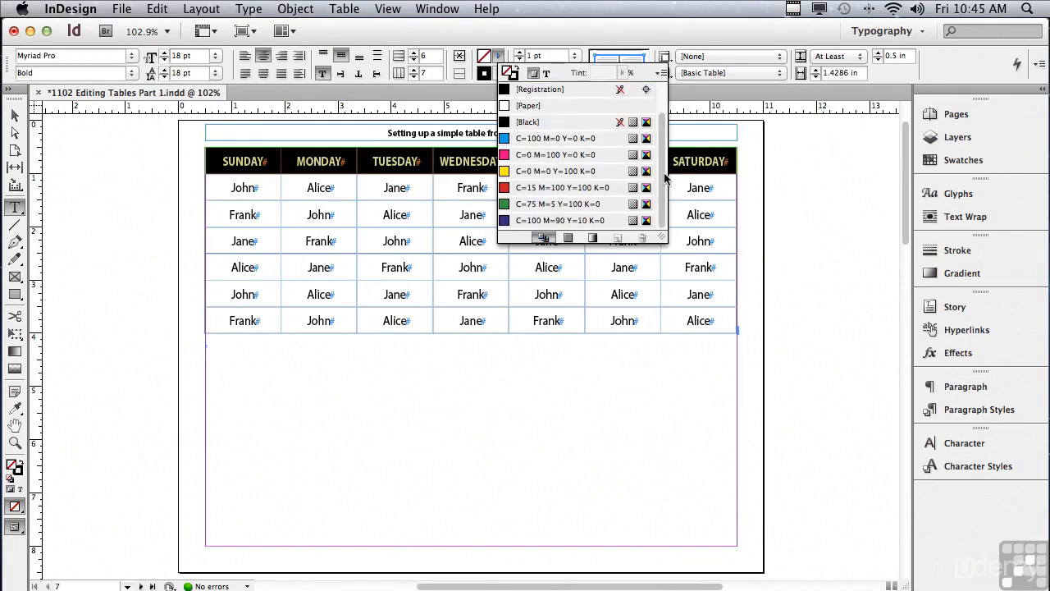
click(507, 142)
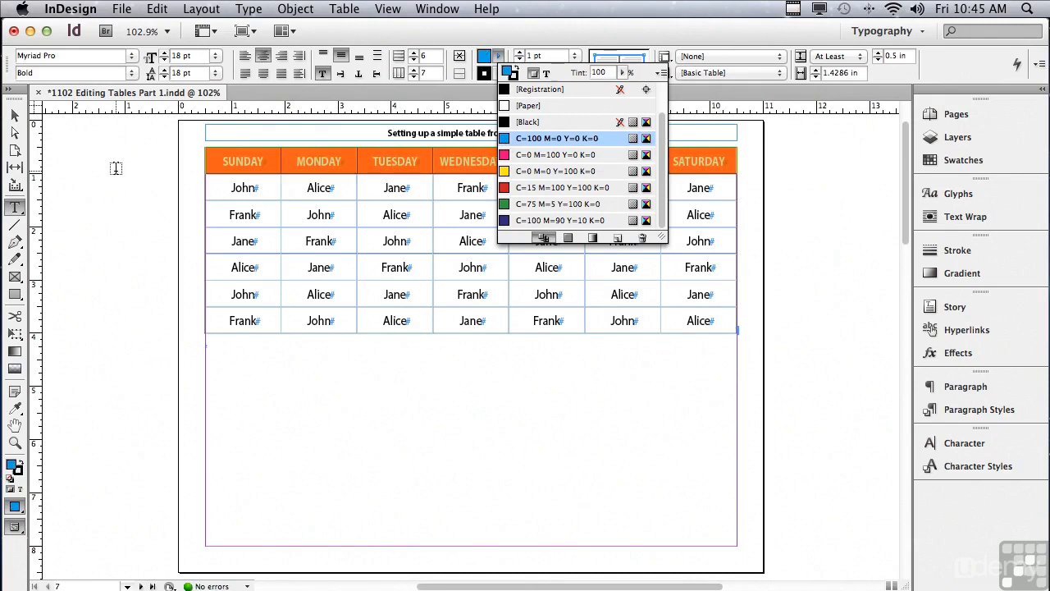
click(116, 169)
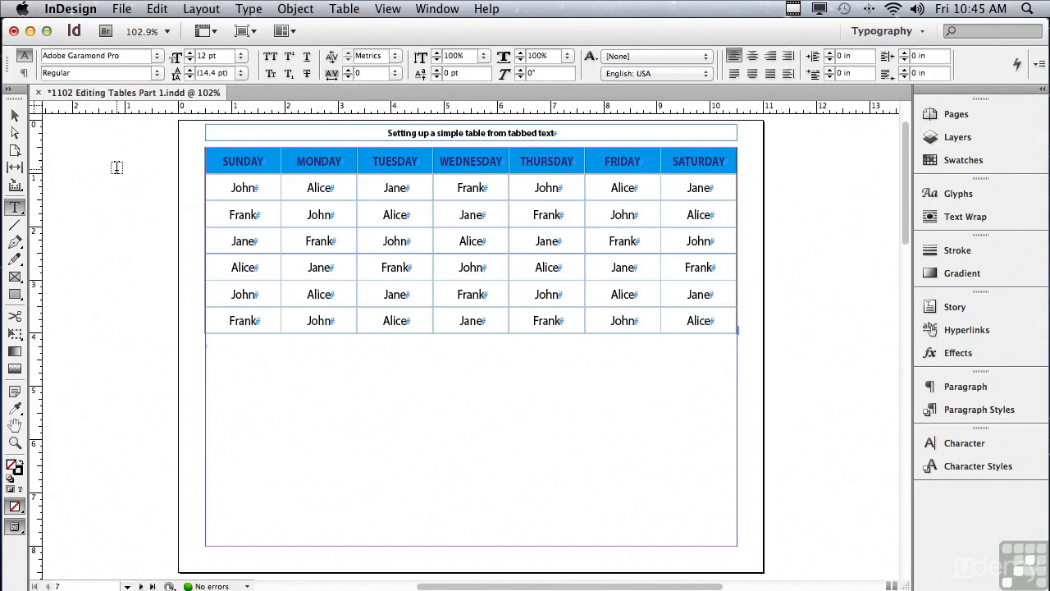
- Try the Regular font style on the header row's text and set it back to Bold
click(207, 161)
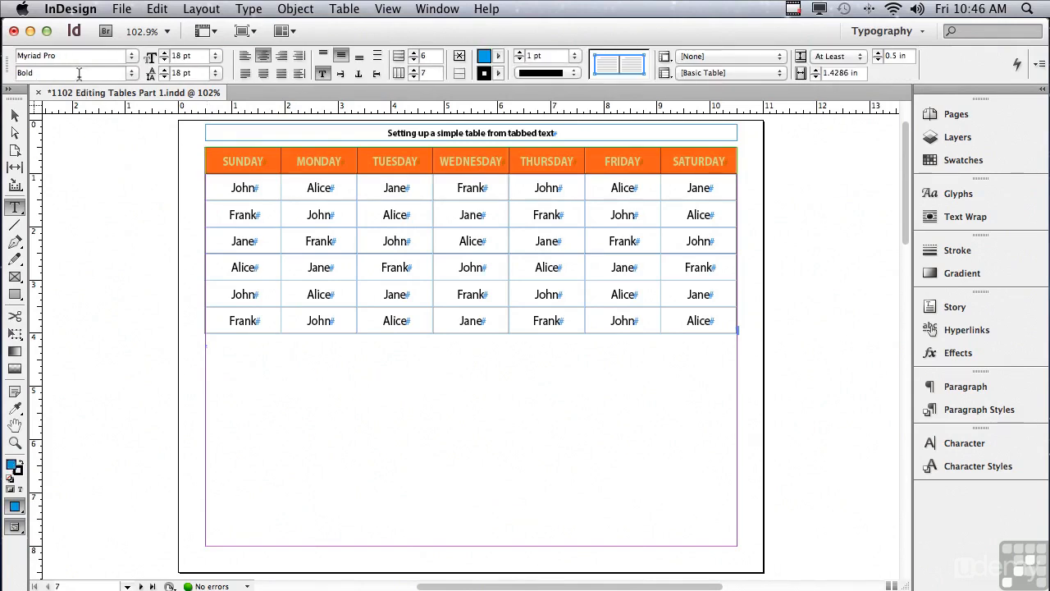
click(132, 74)
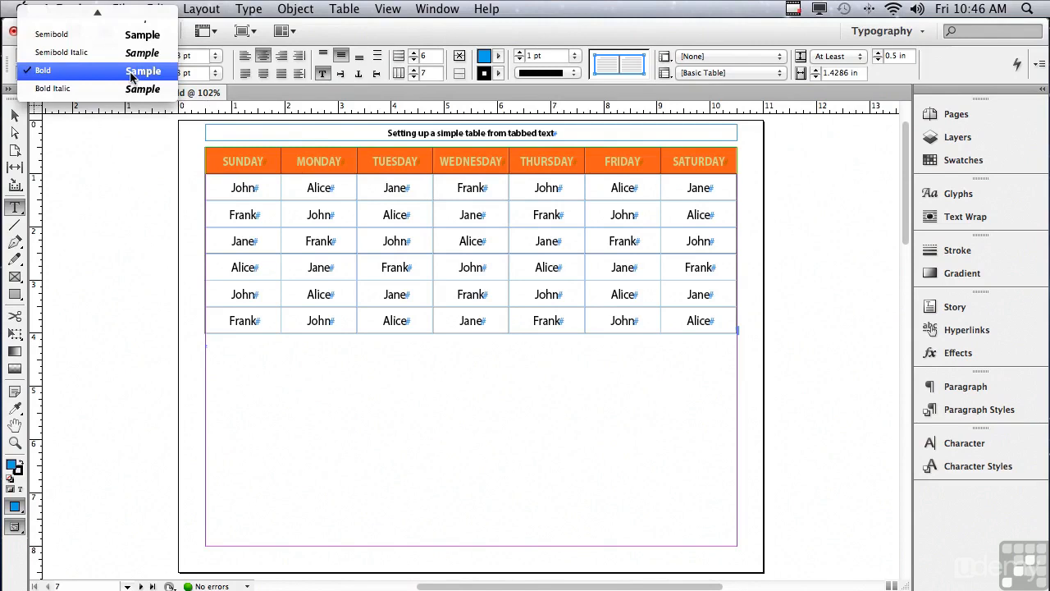
scroll(119, 82, up, 5)
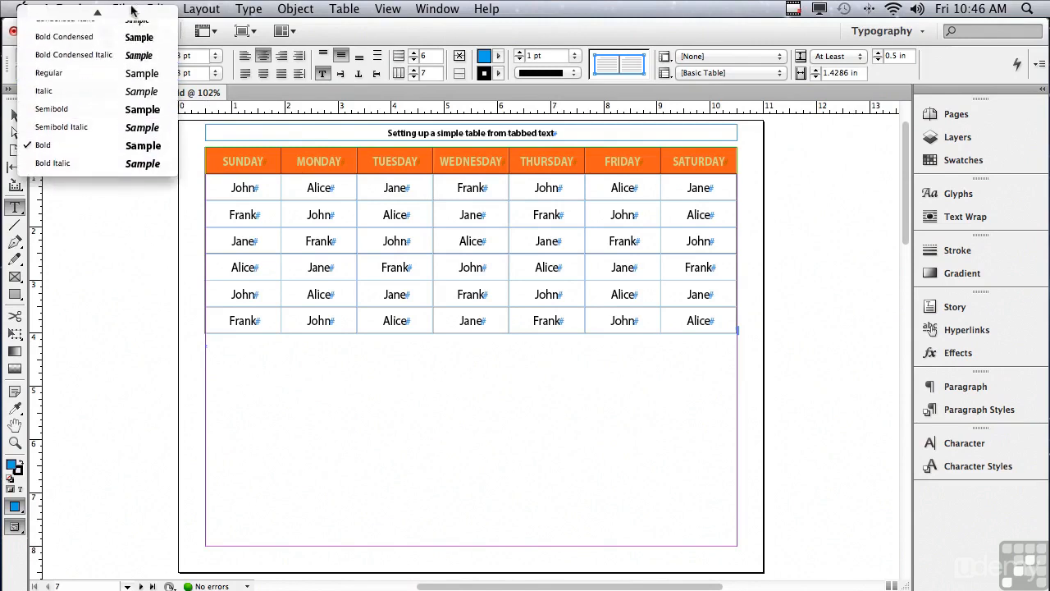
click(104, 89)
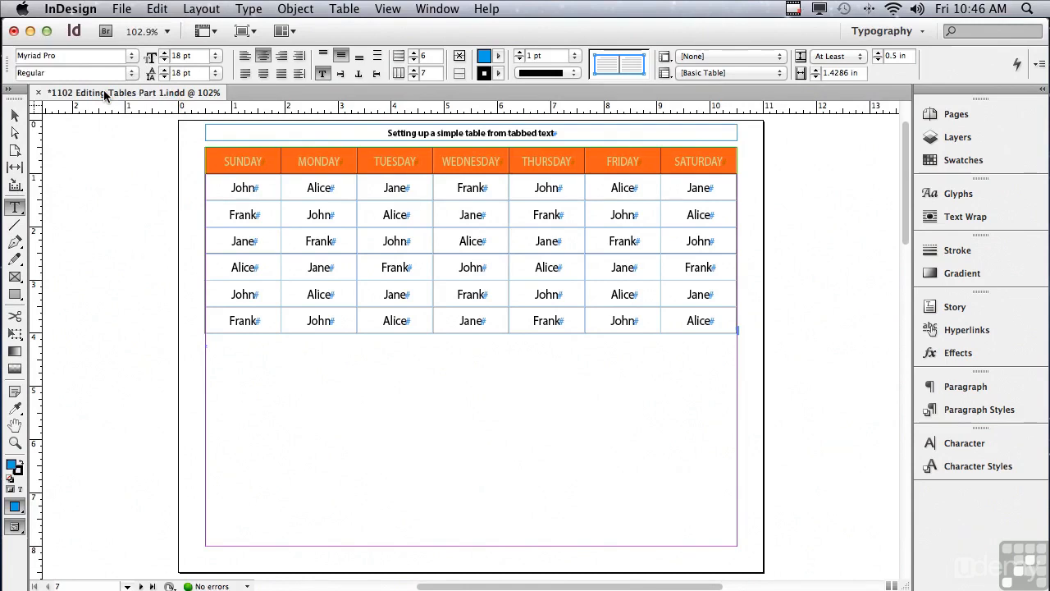
click(135, 73)
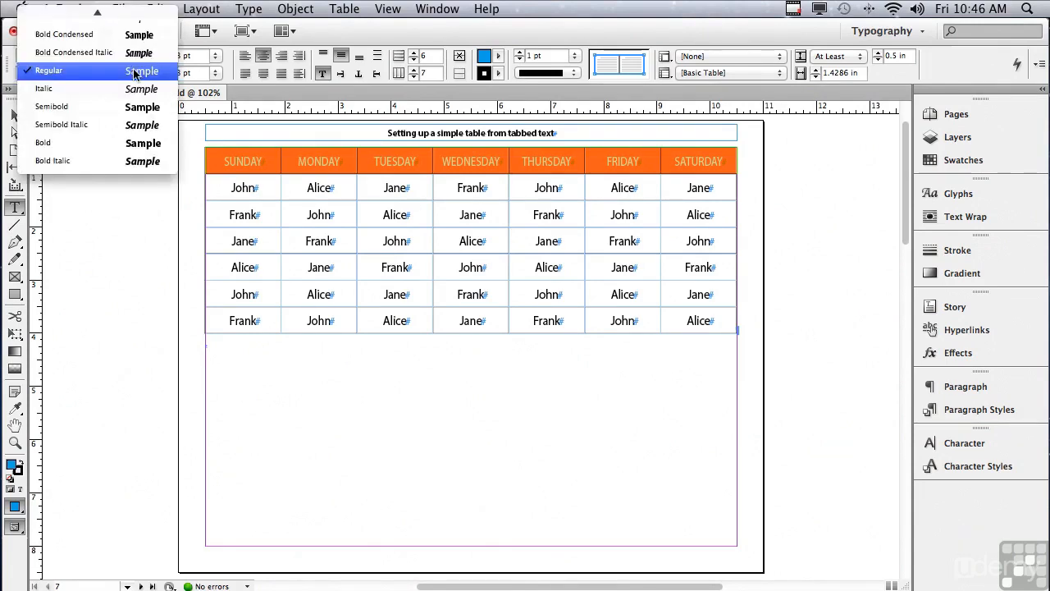
click(119, 144)
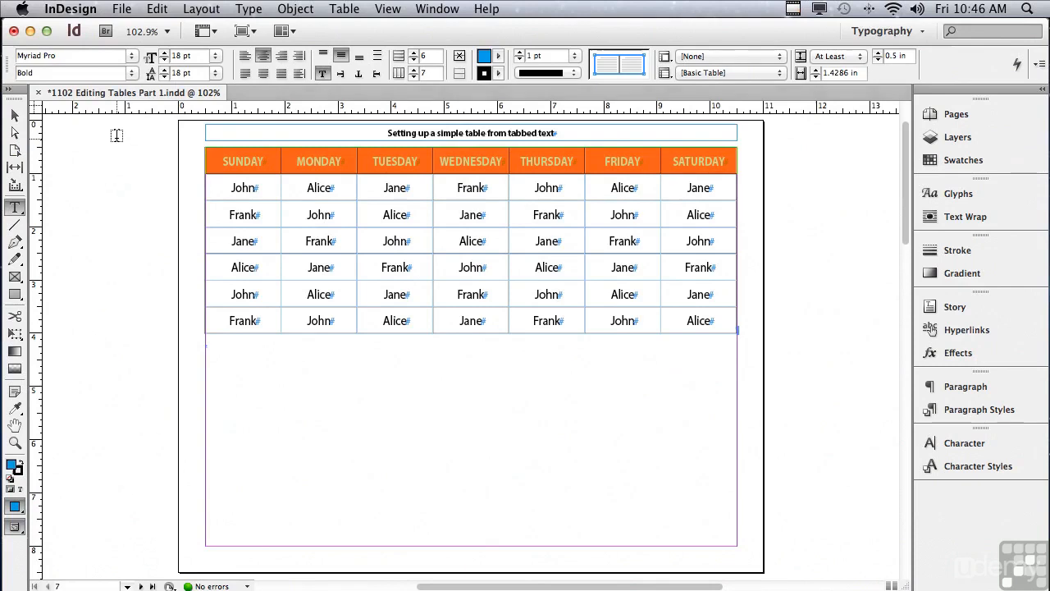
- Give the whole table an alternating fill on every other row in yellow C=0 M=0 Y=100 K=0
click(207, 150)
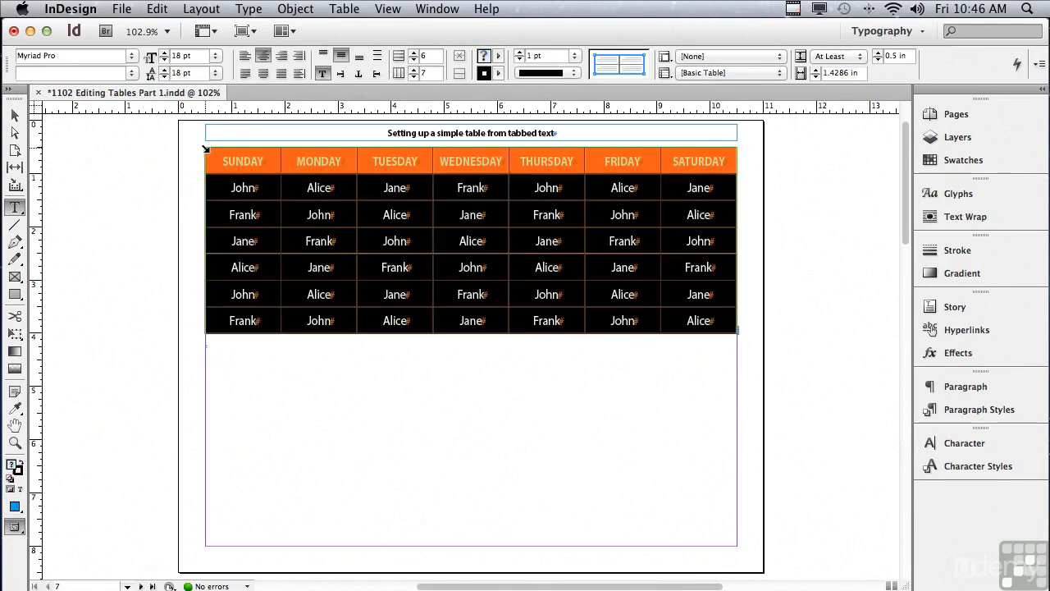
click(339, 8)
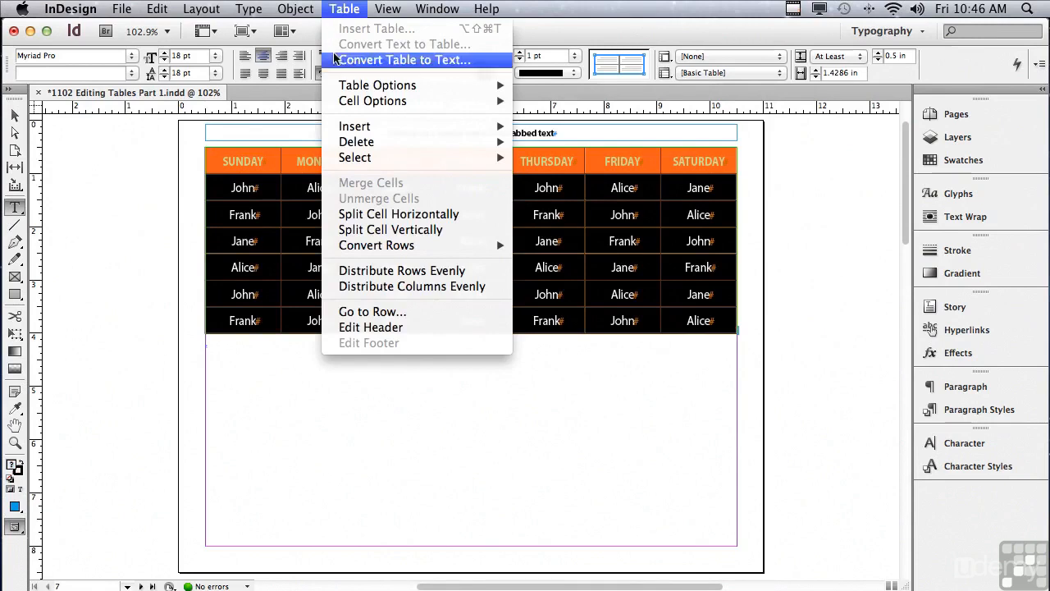
mouse_move(341, 85)
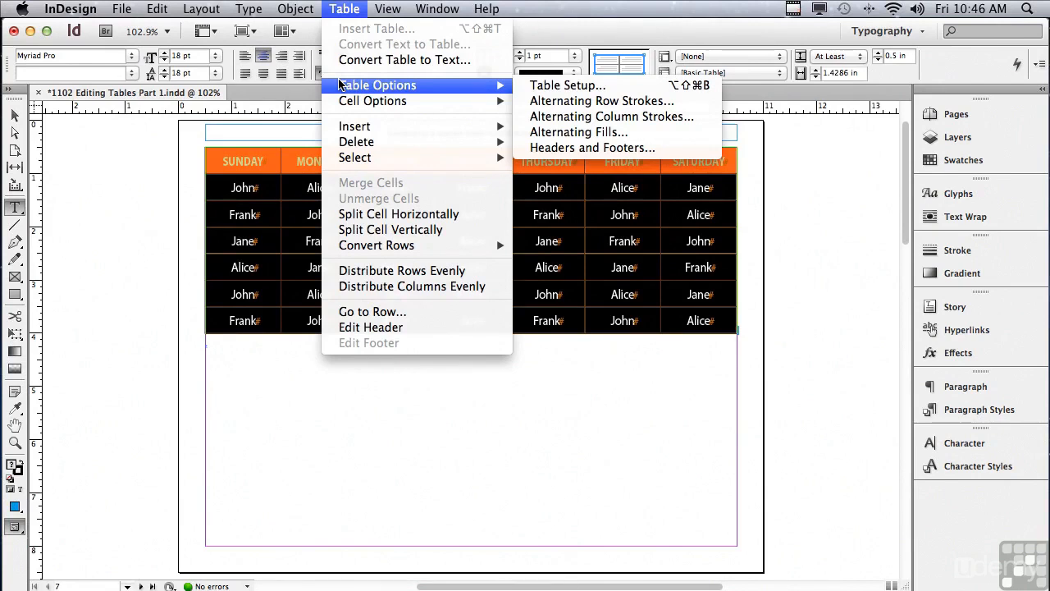
click(540, 133)
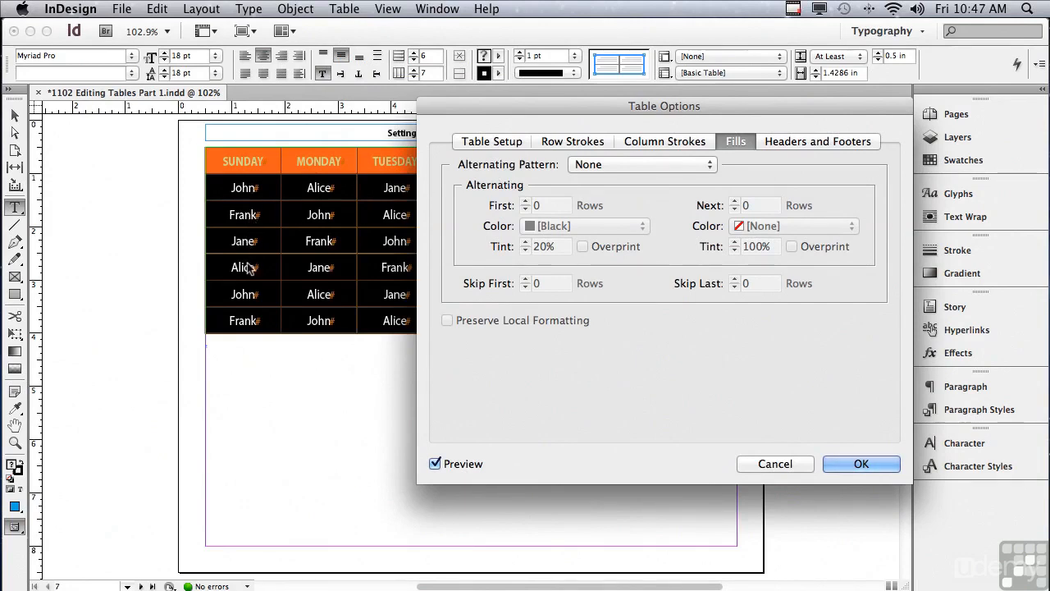
click(592, 165)
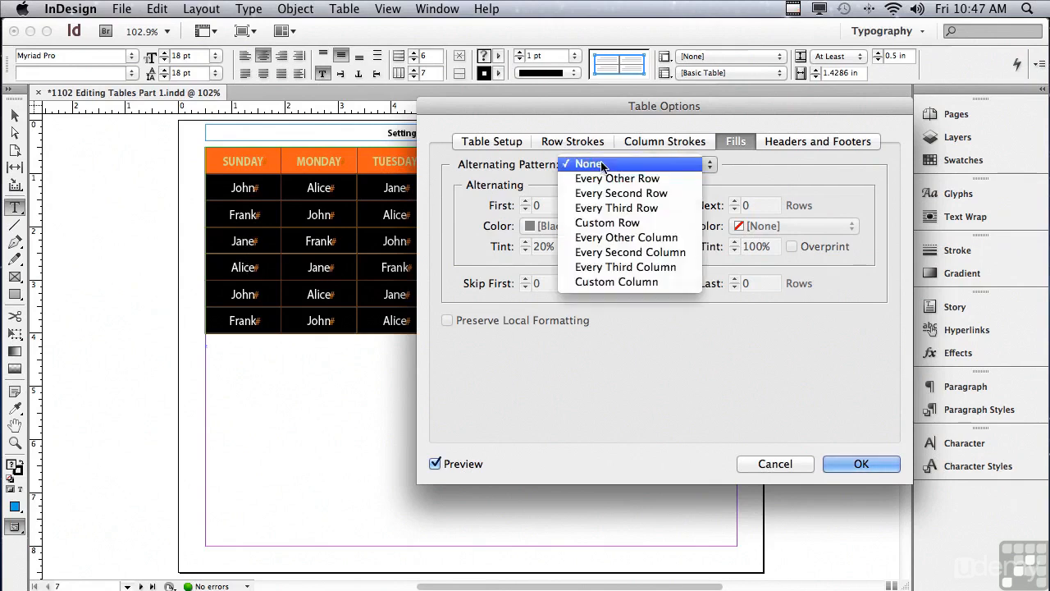
click(597, 178)
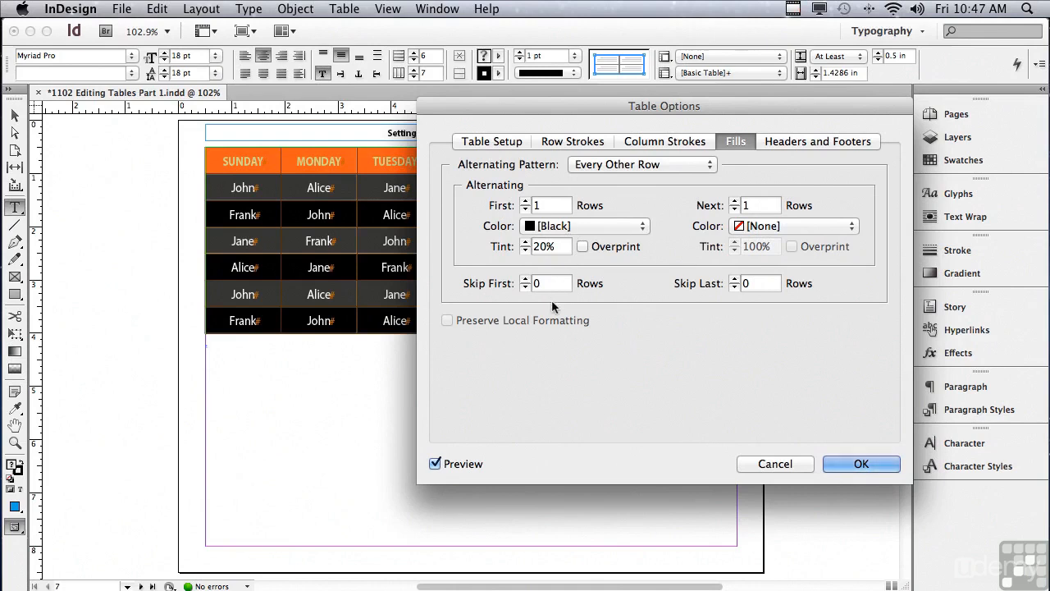
click(540, 228)
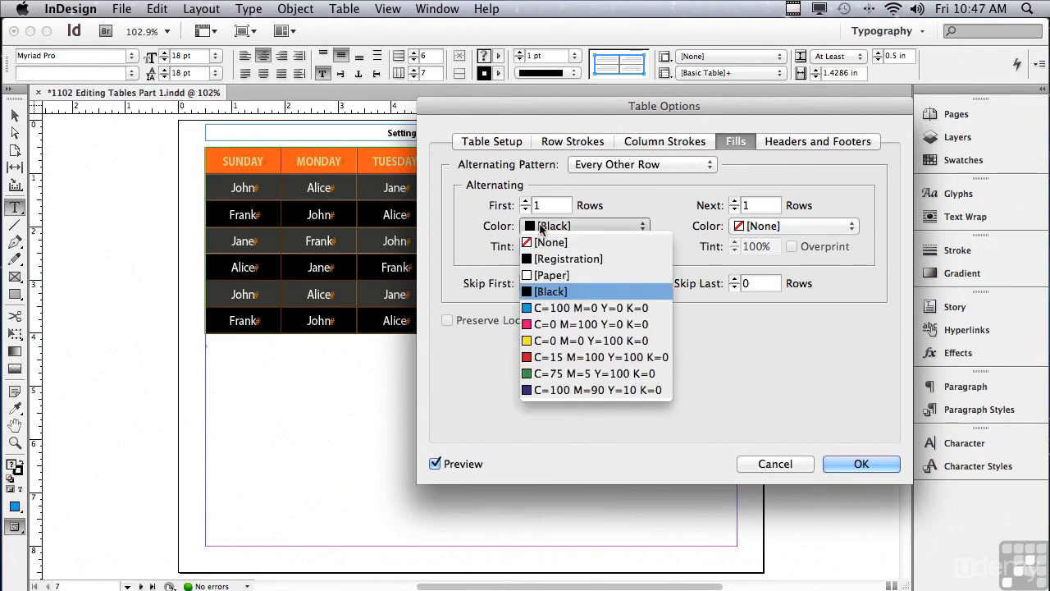
click(538, 339)
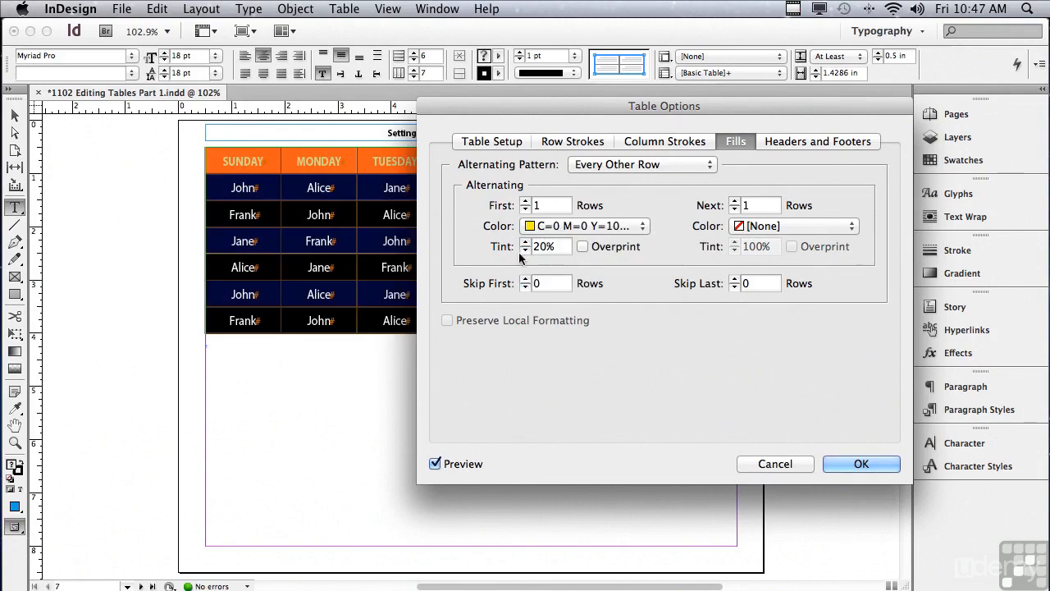
- Skip the first 1 row in the alternating fill and color the next rows [Paper], applying the table options
drag(560, 248, 503, 245)
click(525, 280)
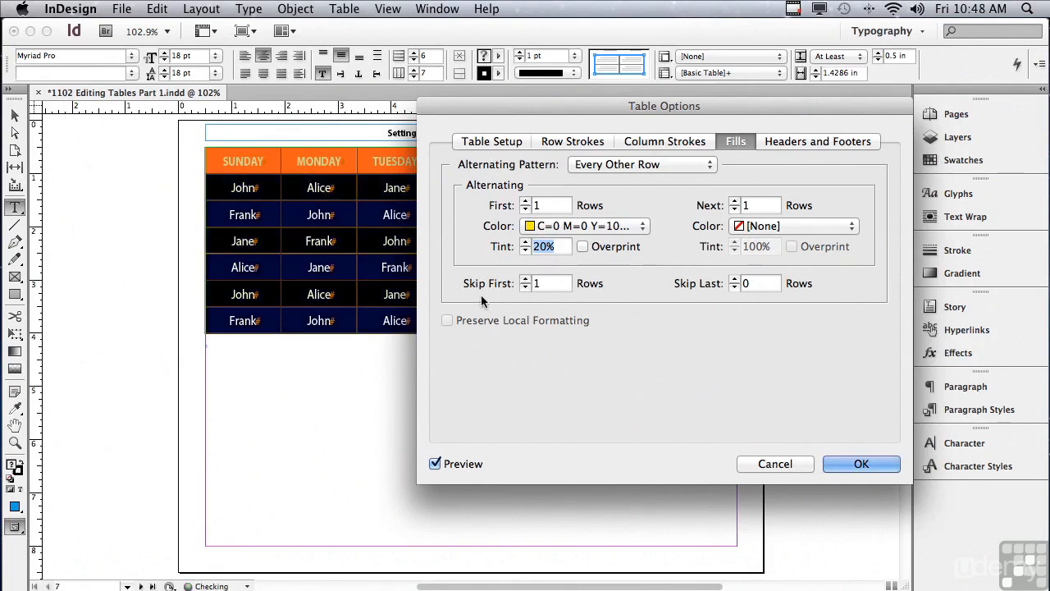
key(Tab)
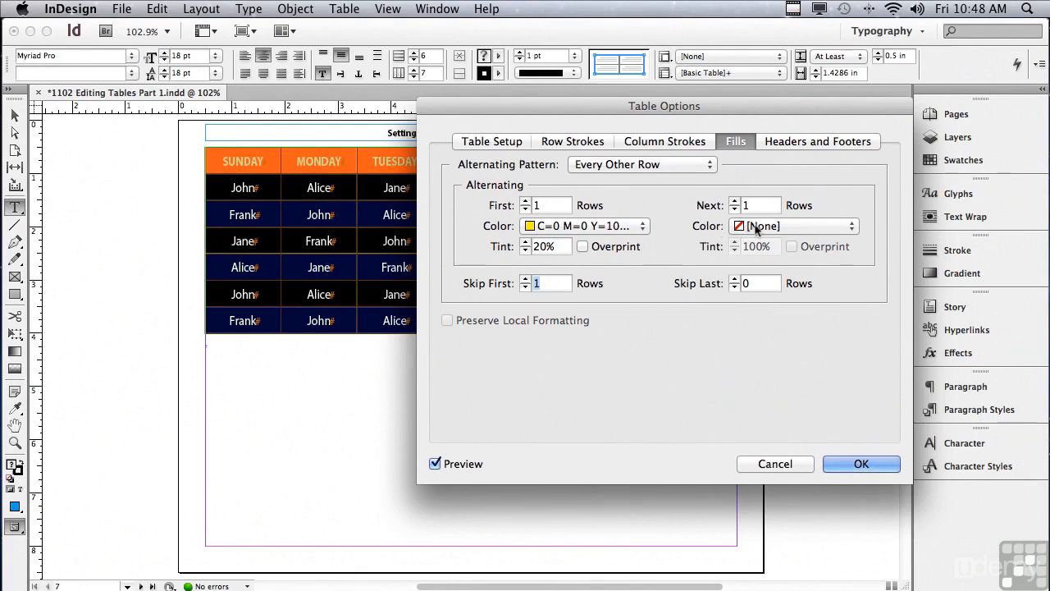
click(755, 228)
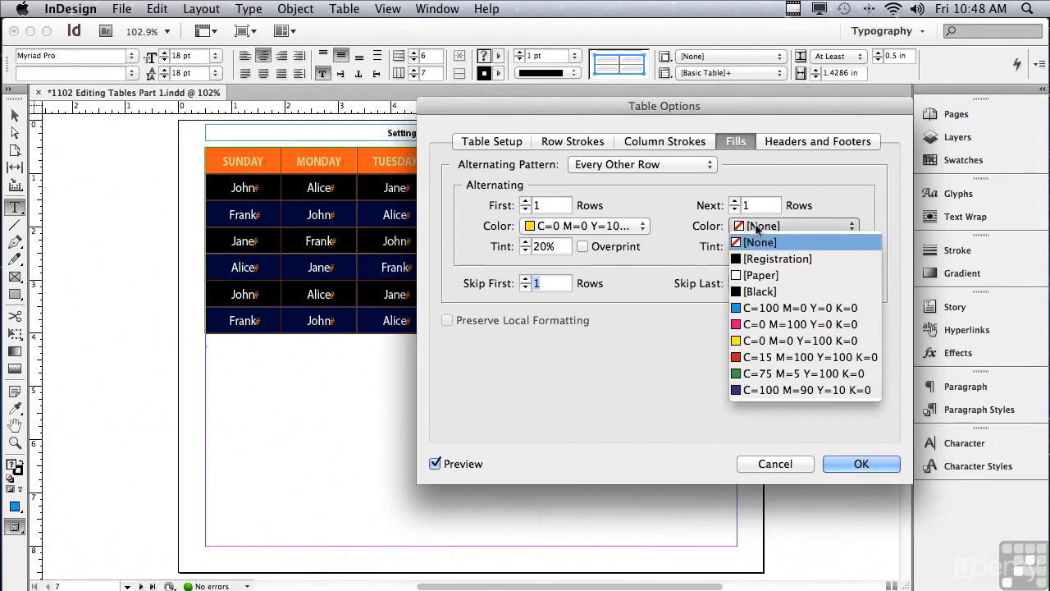
click(756, 277)
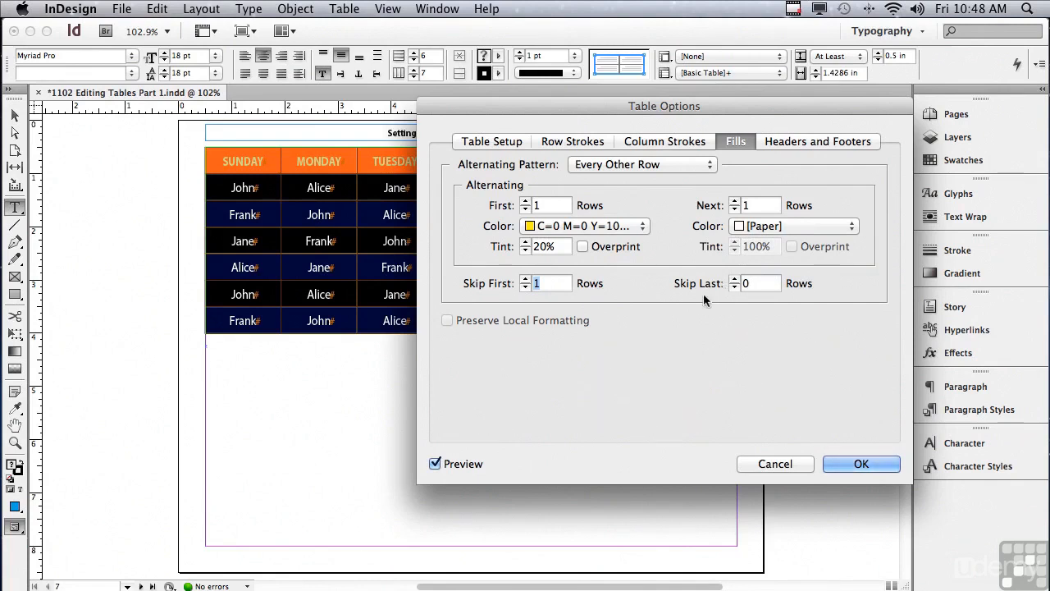
click(843, 463)
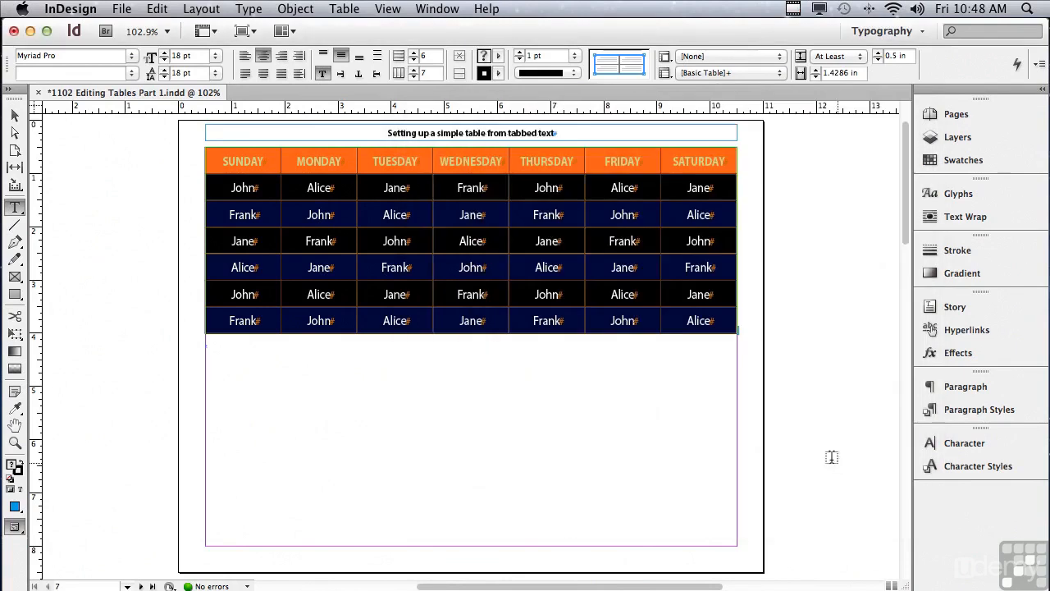
- Deselect the table and switch the page to preview display without frame edges and guides
click(119, 161)
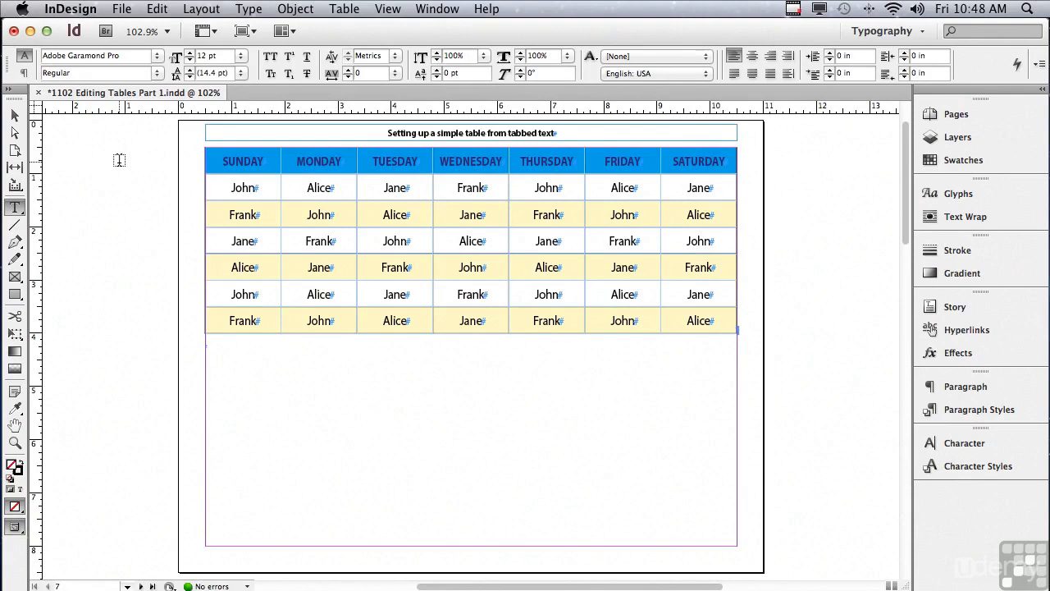
click(119, 161)
key(w)
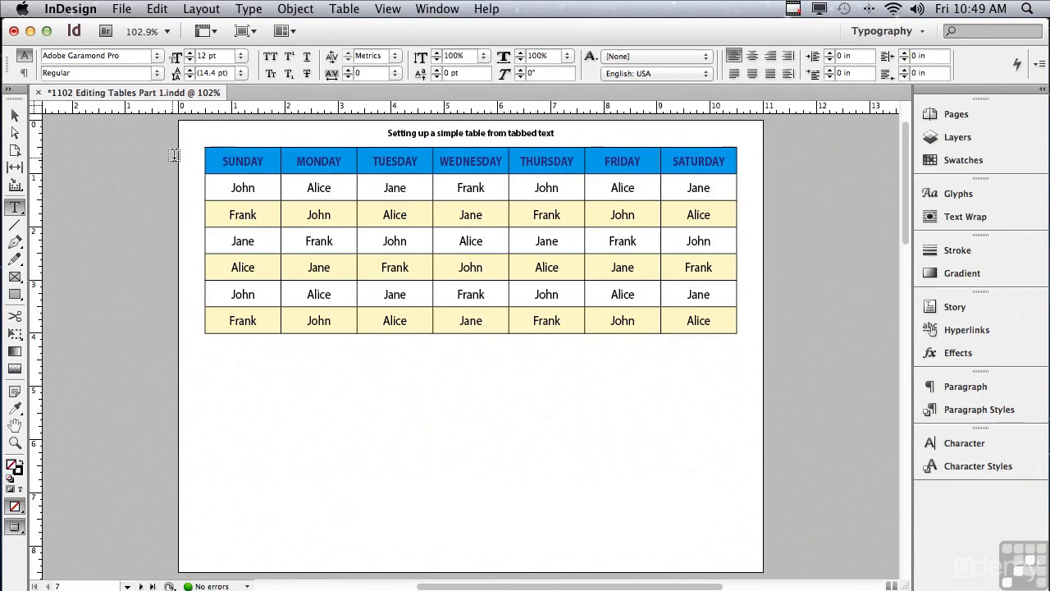
- Set the stroke weight of only the inner horizontal lines between the body rows to 0 pt and deselect the table
drag(201, 184, 198, 335)
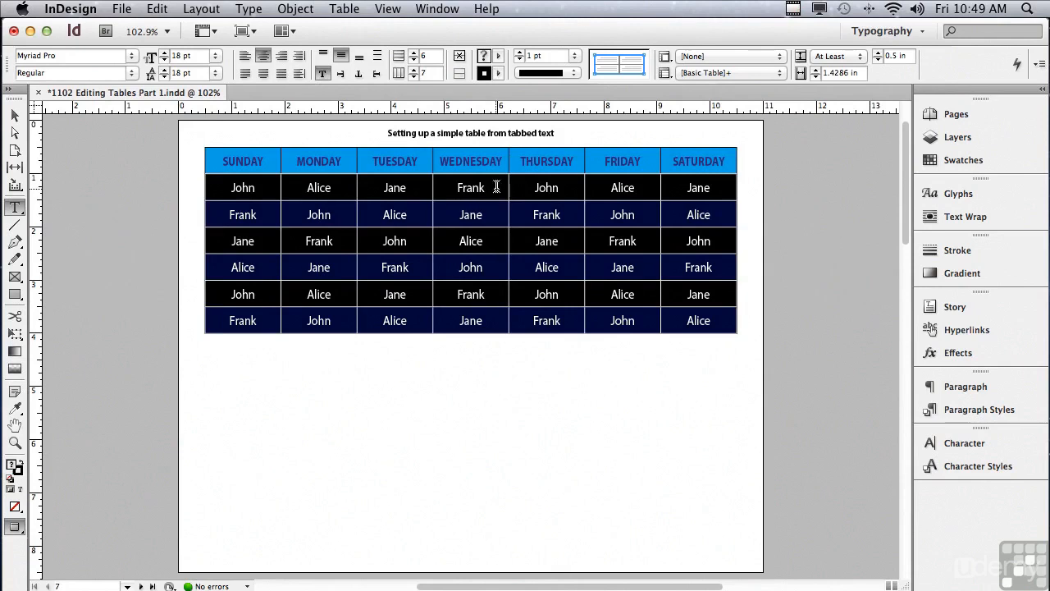
click(620, 65)
right_click(610, 68)
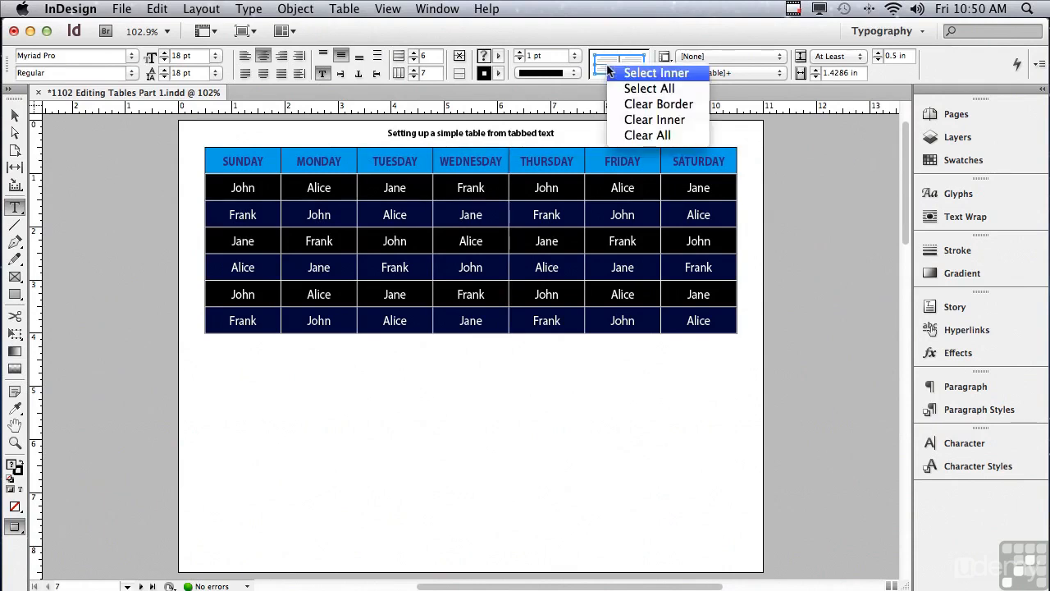
click(624, 135)
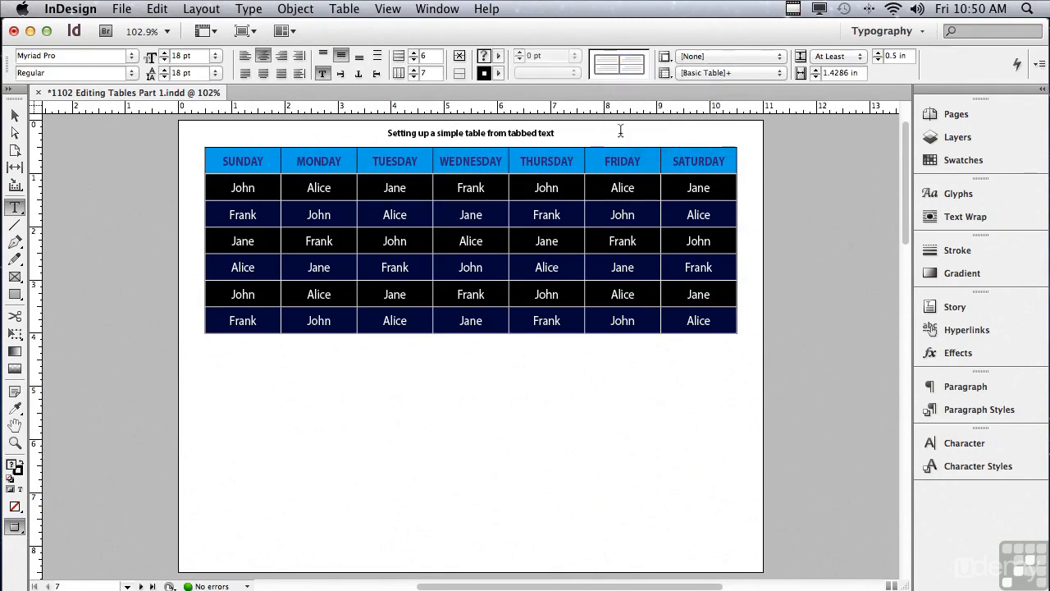
click(610, 68)
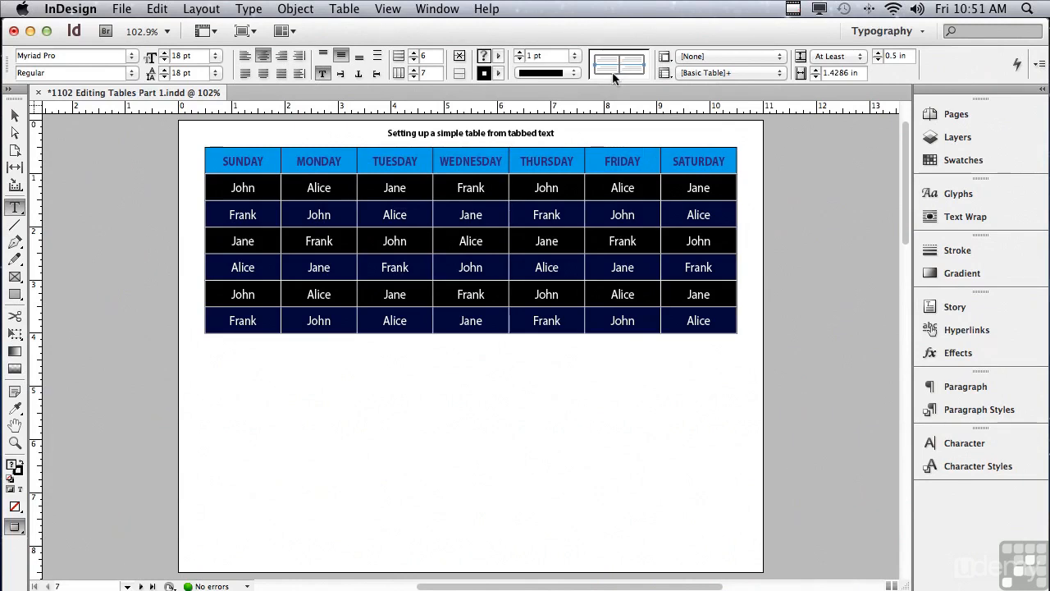
click(949, 251)
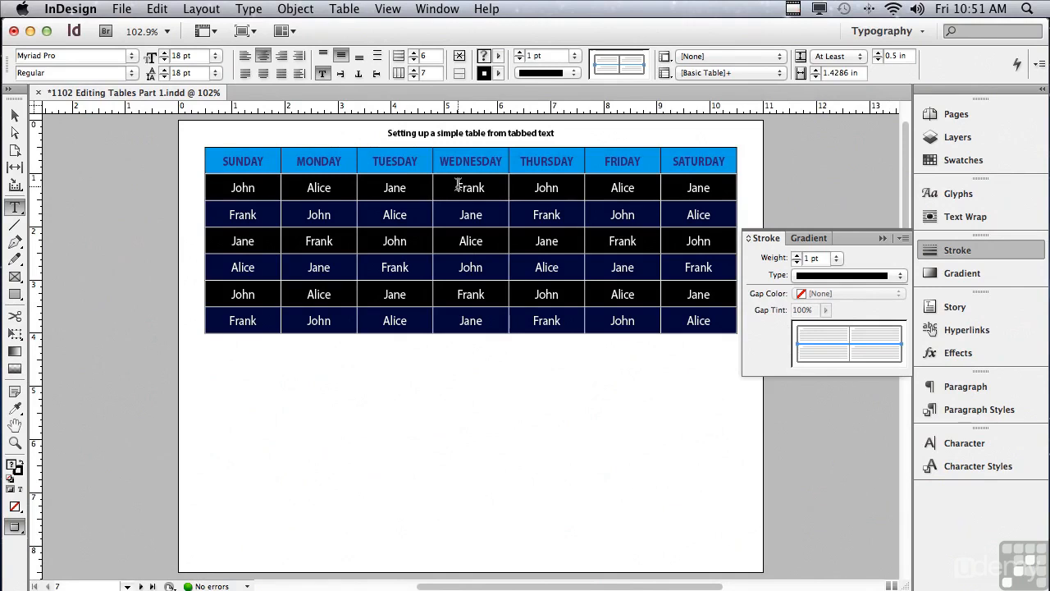
click(797, 261)
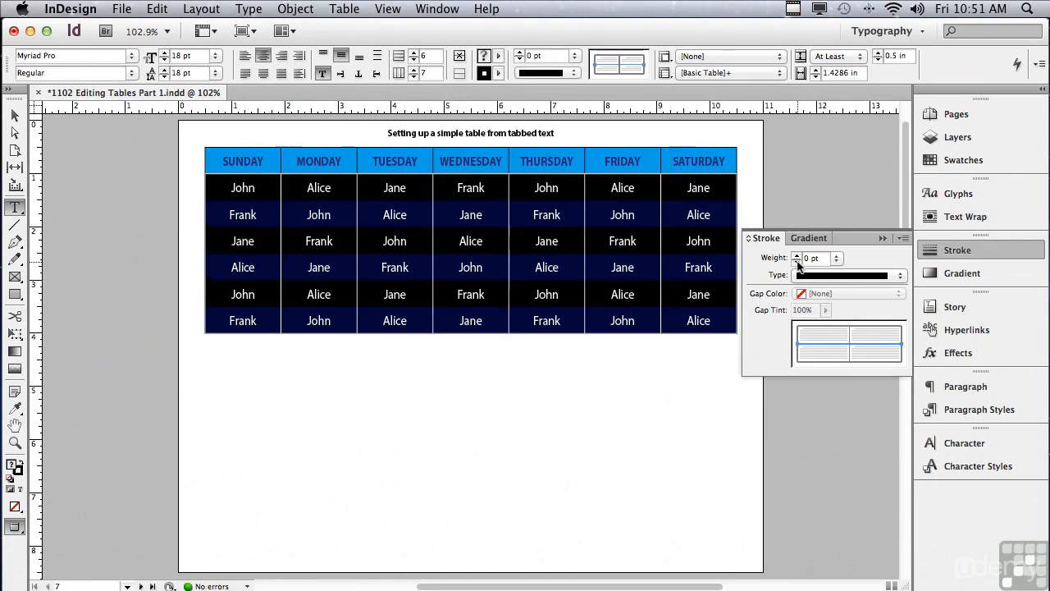
click(883, 238)
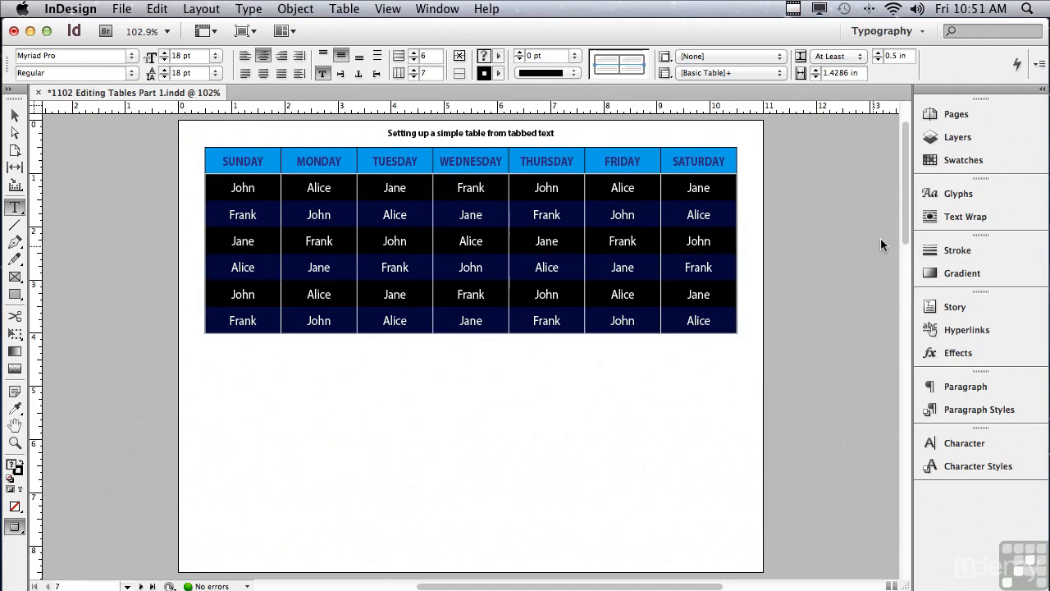
click(143, 172)
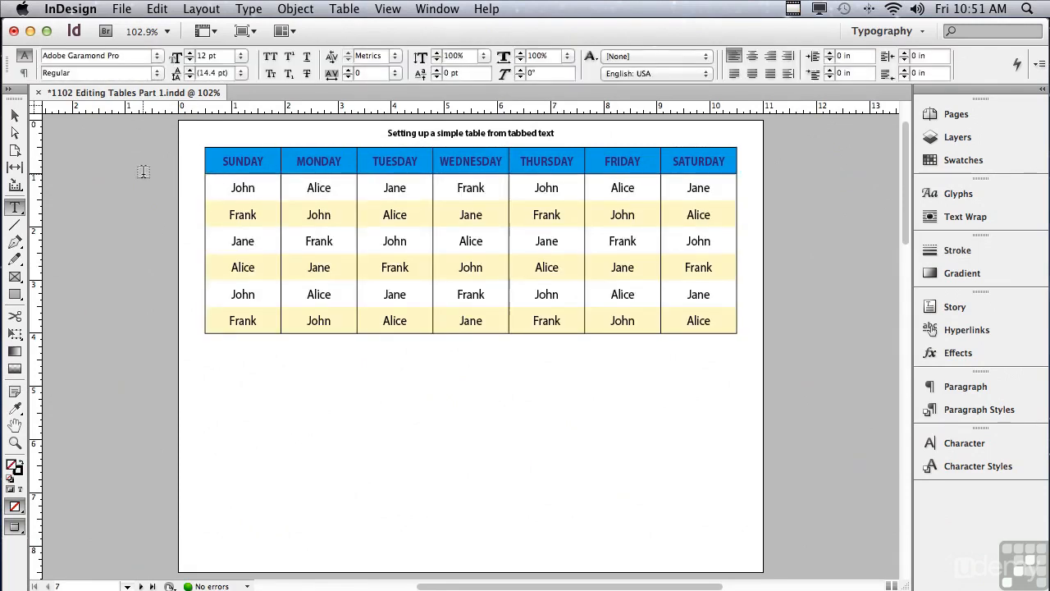